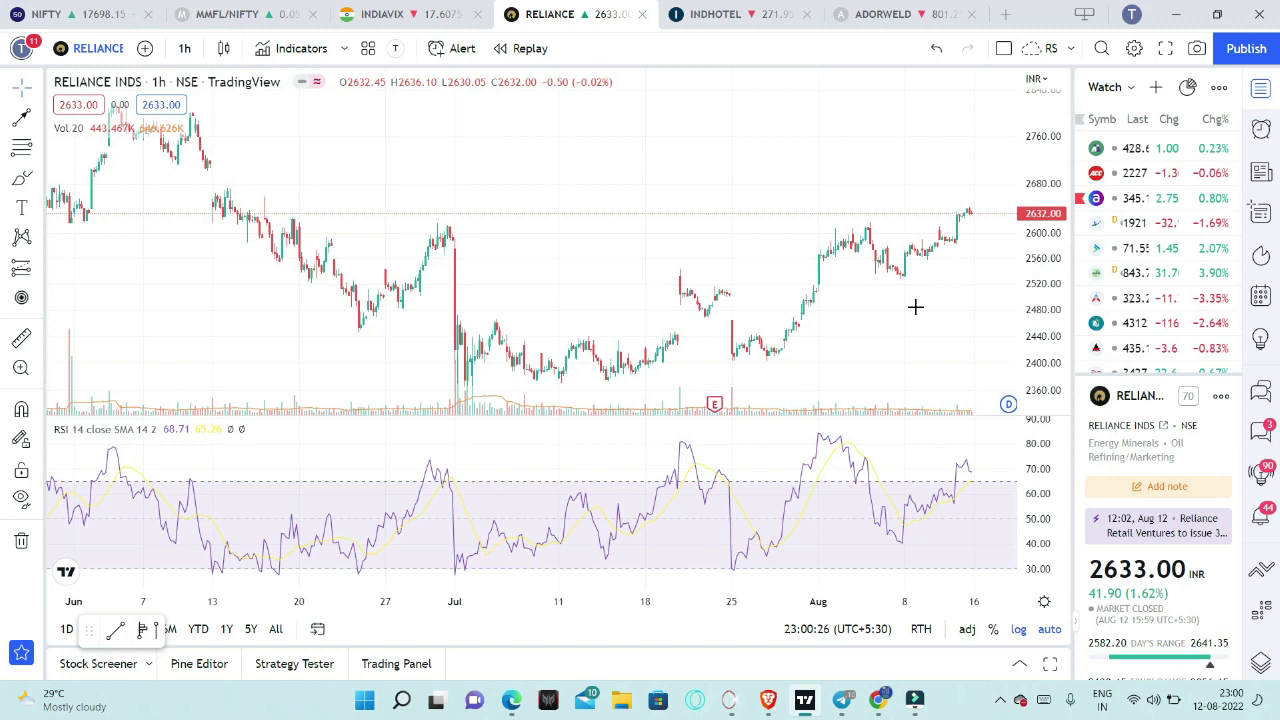
- Switch to Telegram and examine the posted Reliance chart captioned "possibility of atleast 100 point move?", and close the photo
left_click(842, 699)
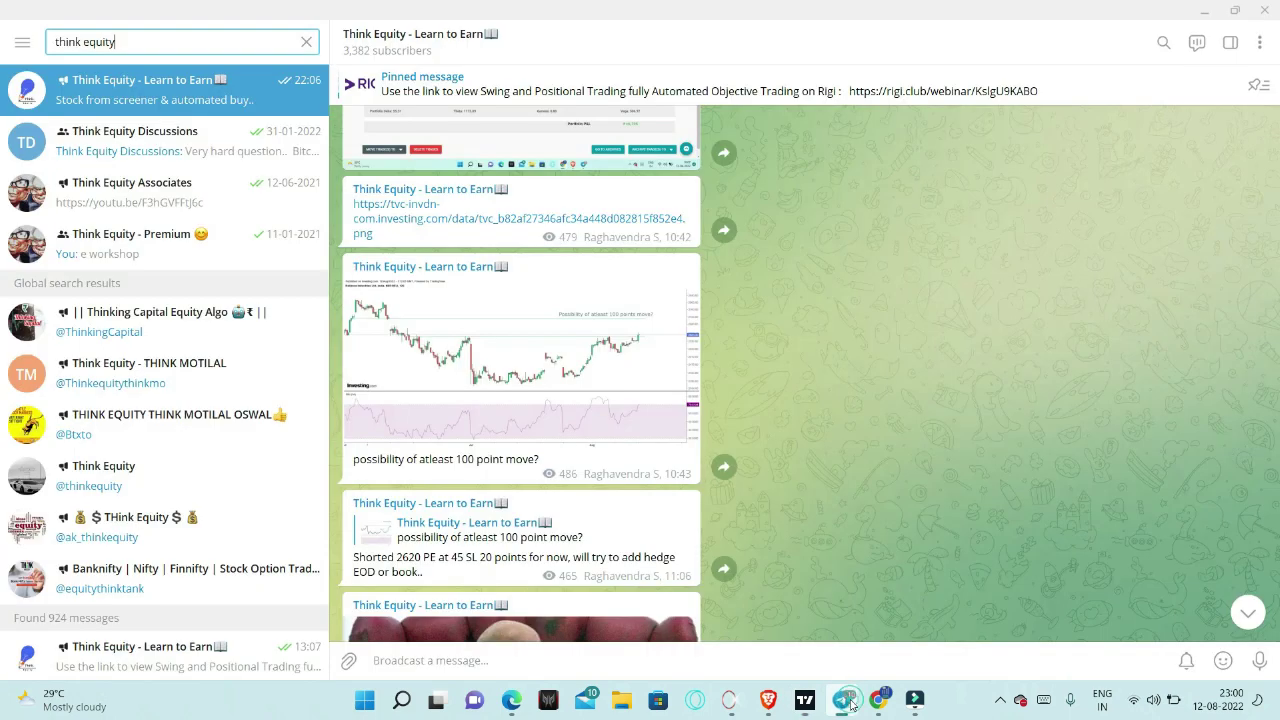
left_click(507, 353)
left_click(1242, 37)
left_click(591, 381)
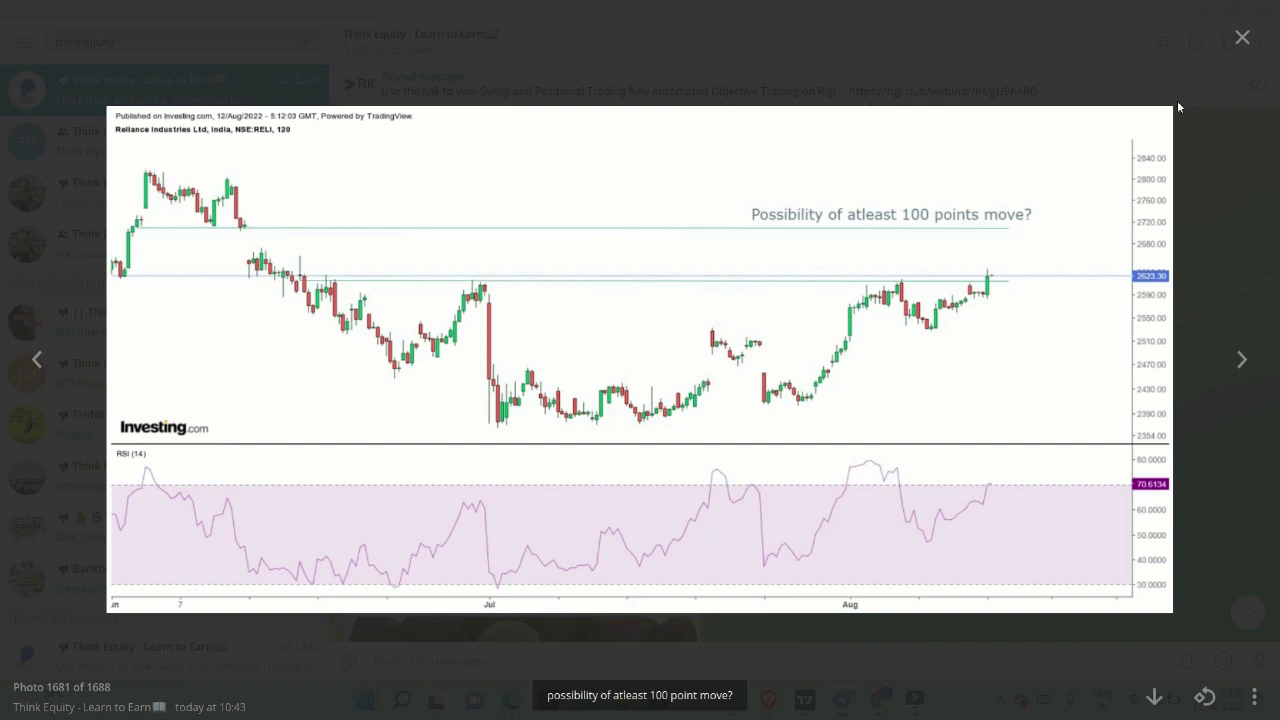
left_click(1240, 40)
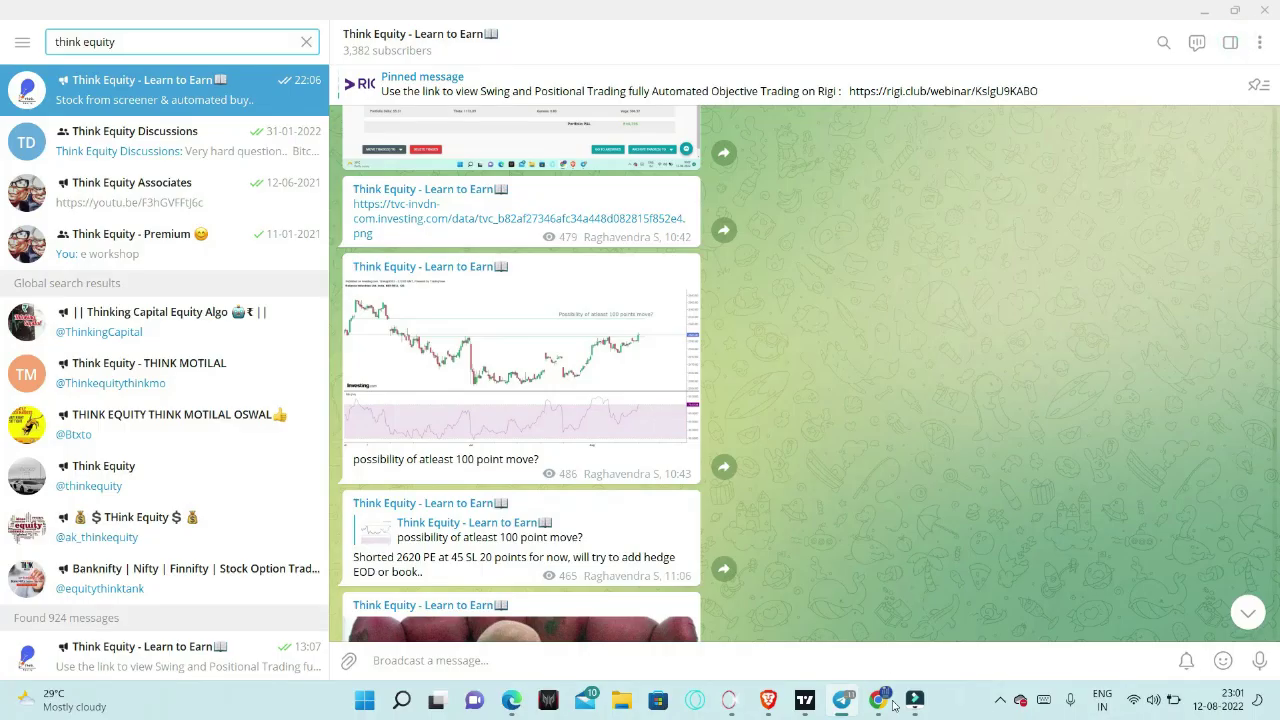
- Switch to TradingView and set the RELIANCE chart to the 2-hour interval
left_click(805, 701)
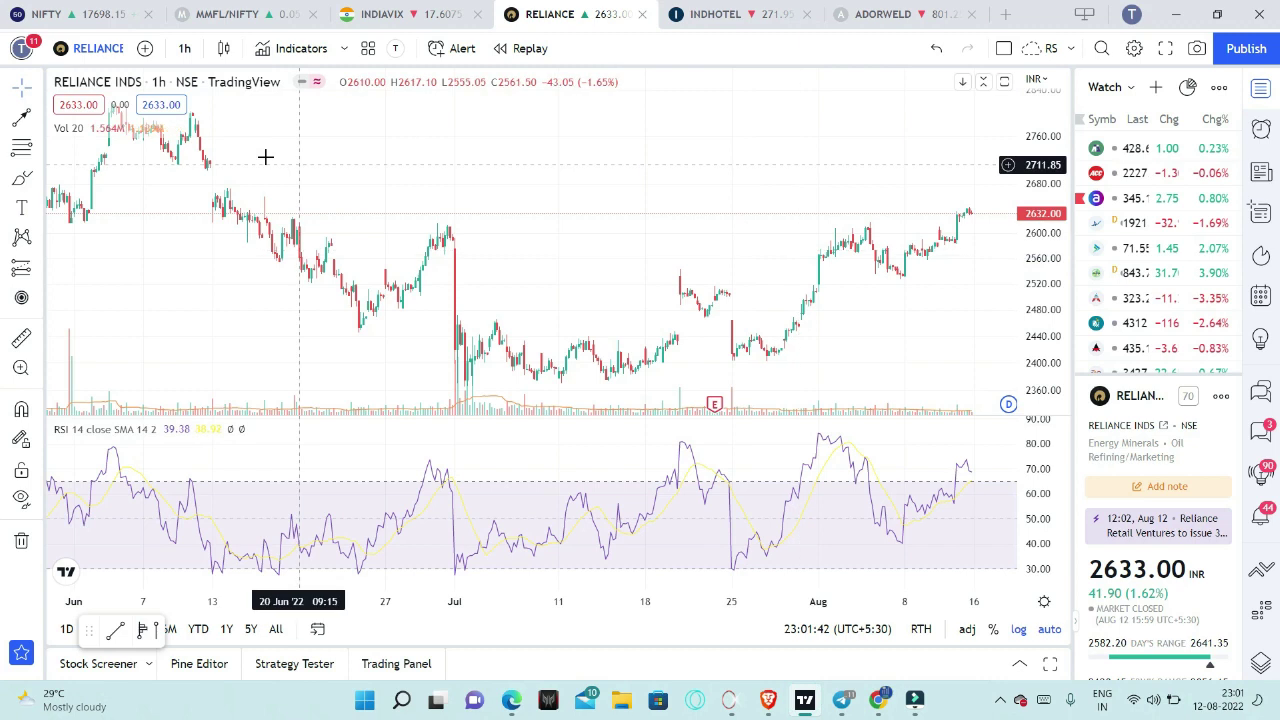
left_click(184, 48)
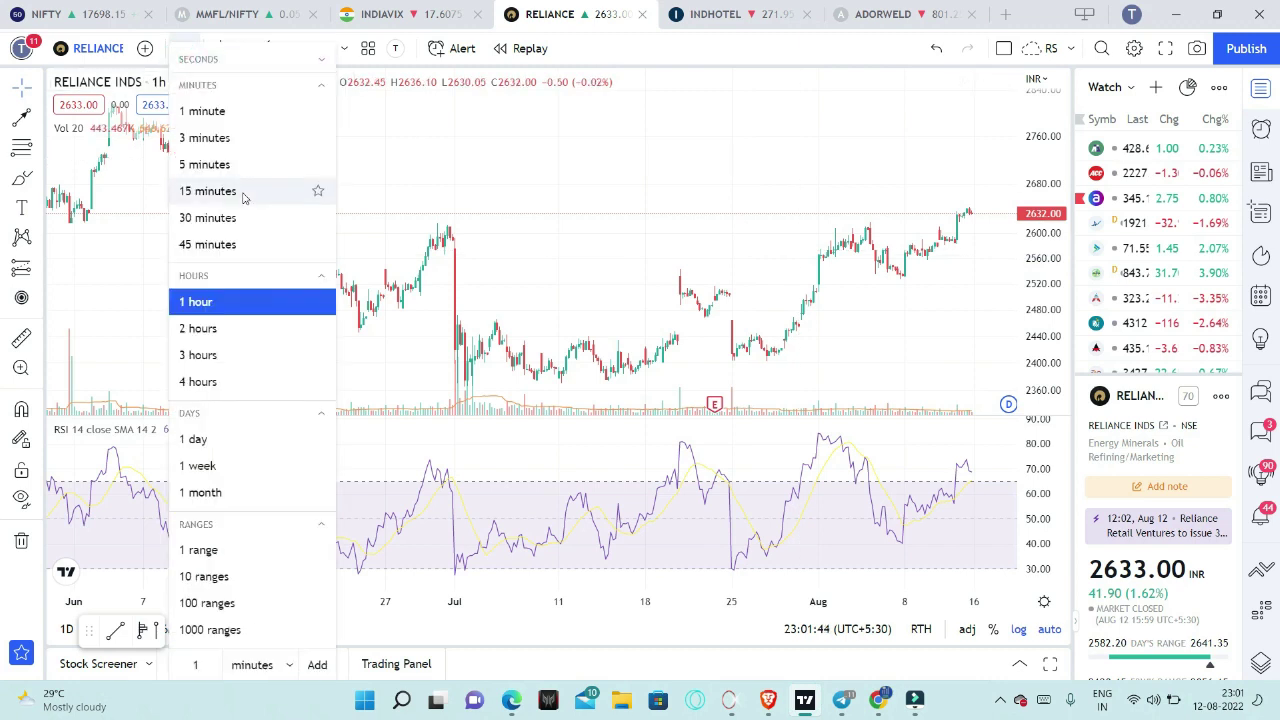
left_click(237, 329)
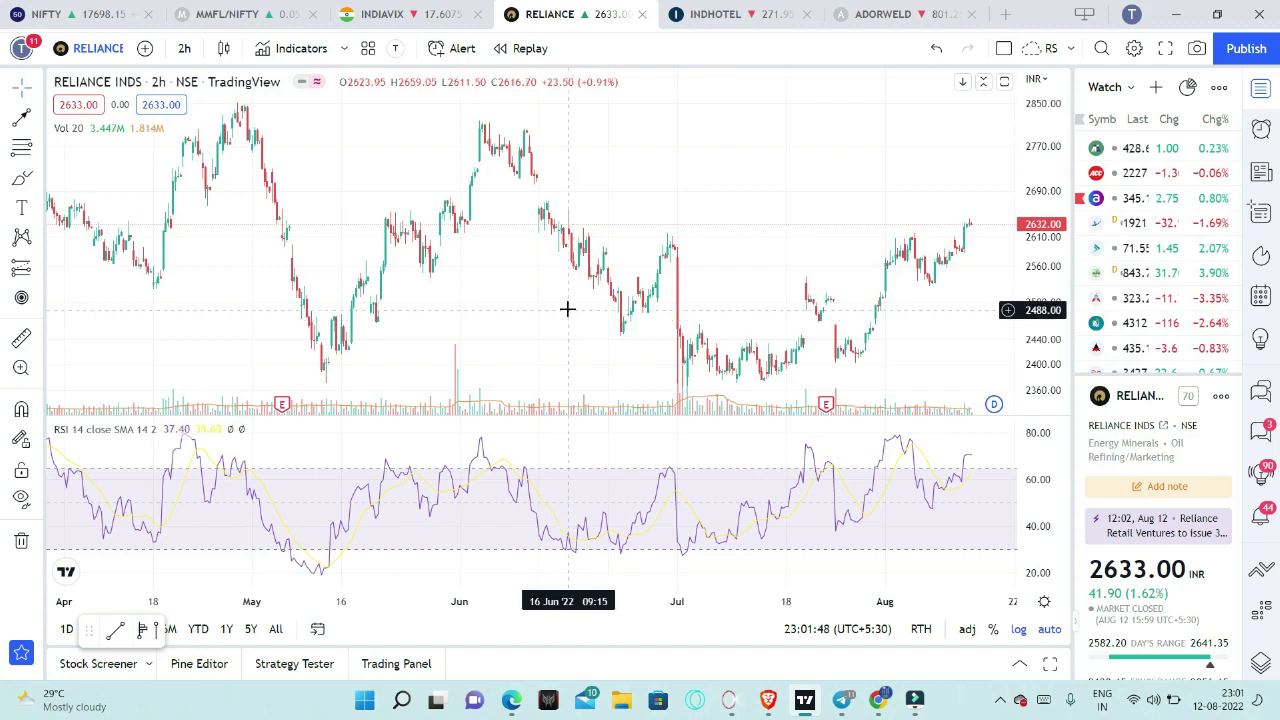
scroll(574, 314, "up", 5)
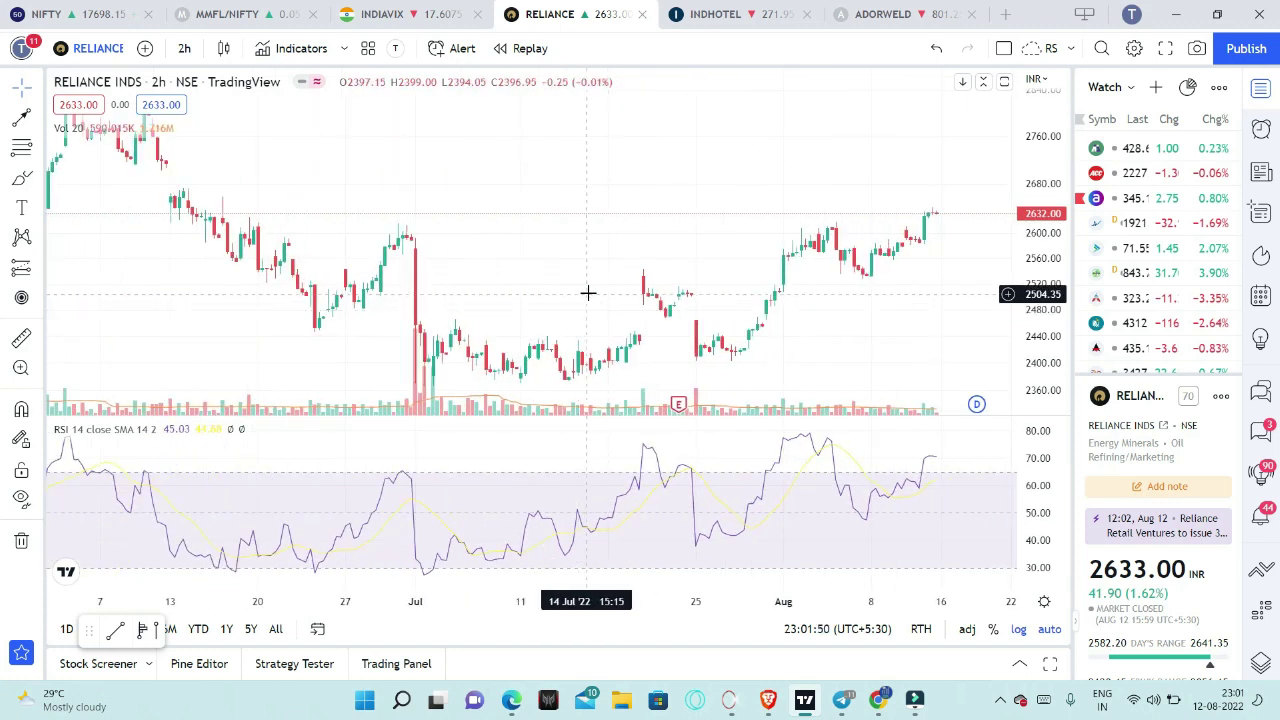
scroll(560, 285, "down", 1)
- Draw a horizontal trend line at about 2713 from the 7 June candles to 10 August
left_click(40, 120)
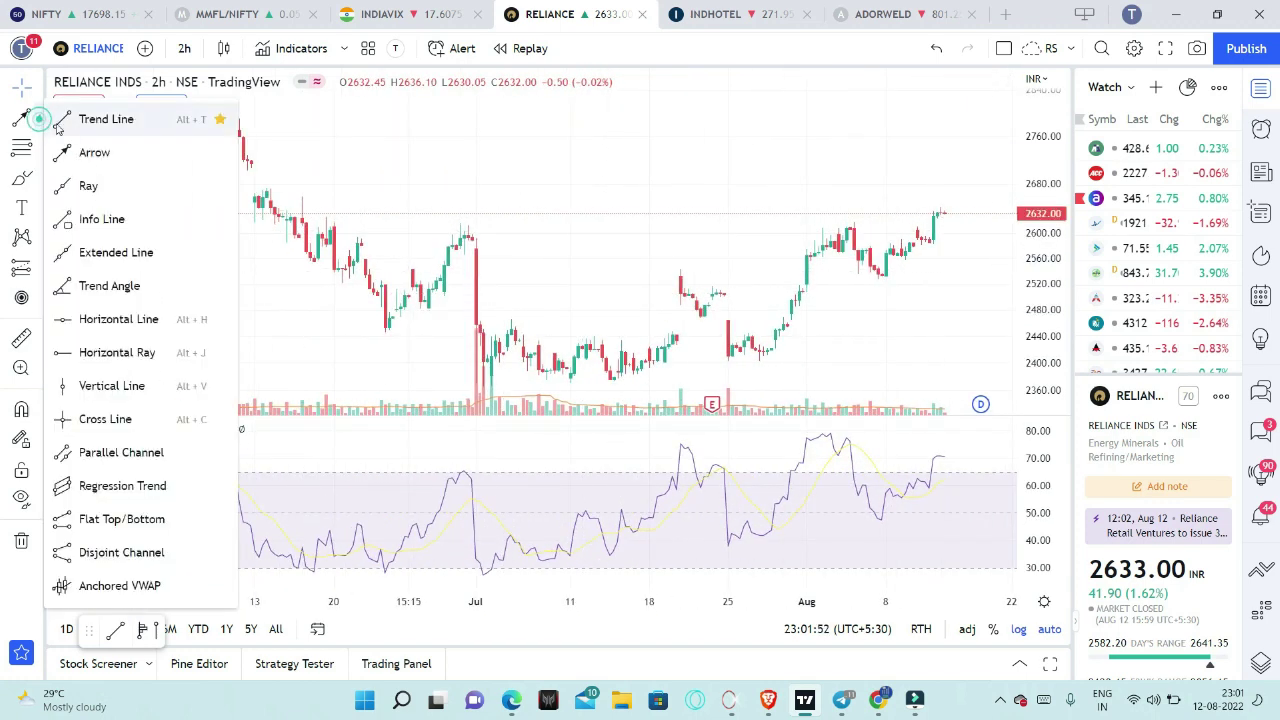
left_click(100, 117)
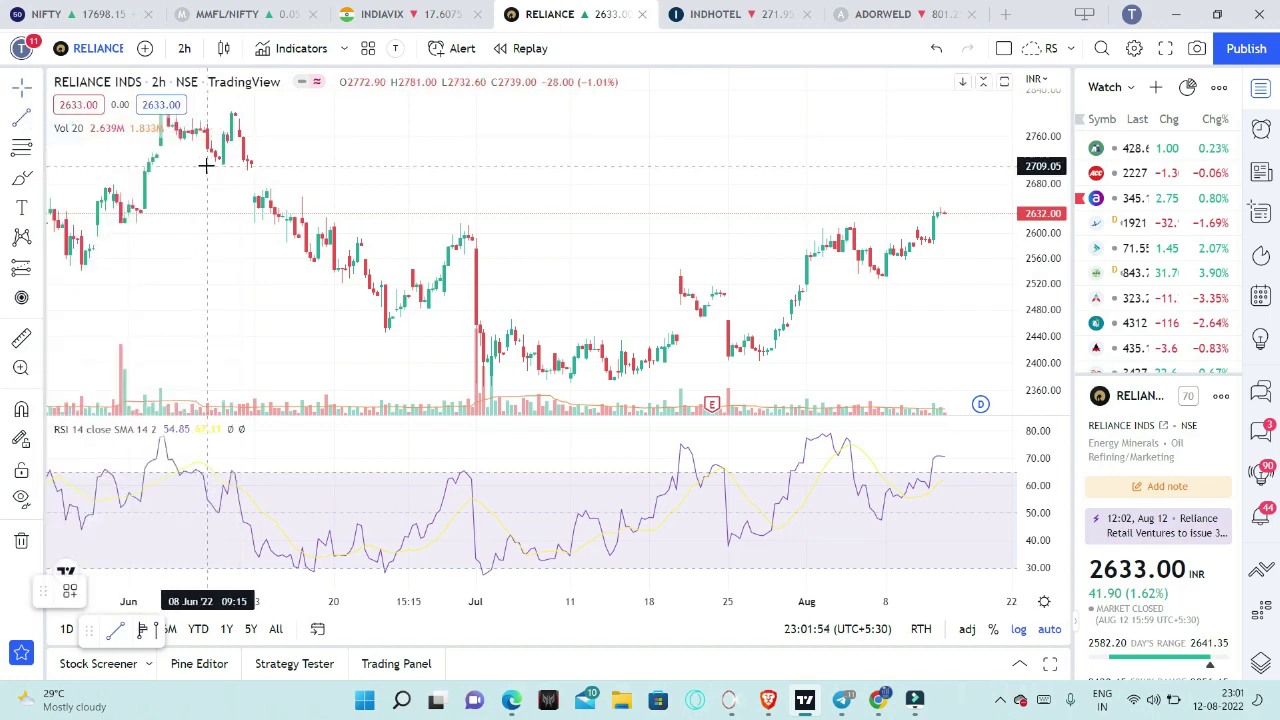
left_click(204, 163)
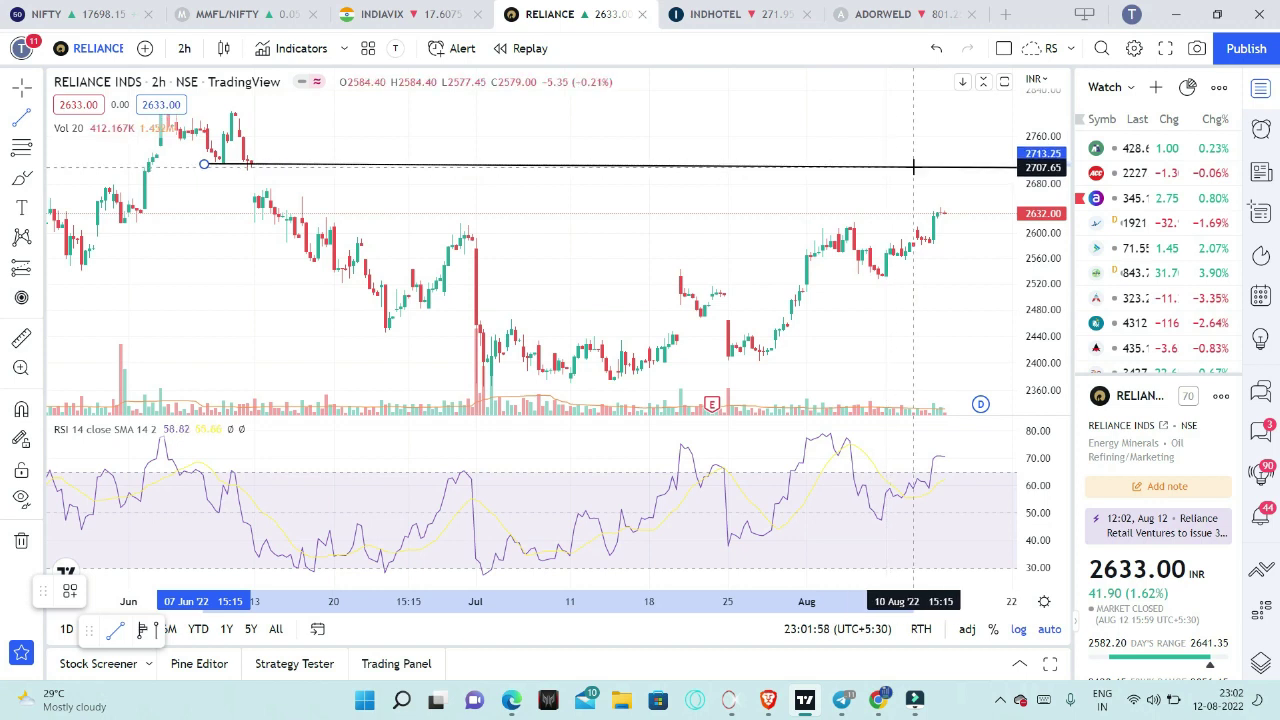
left_click(913, 163)
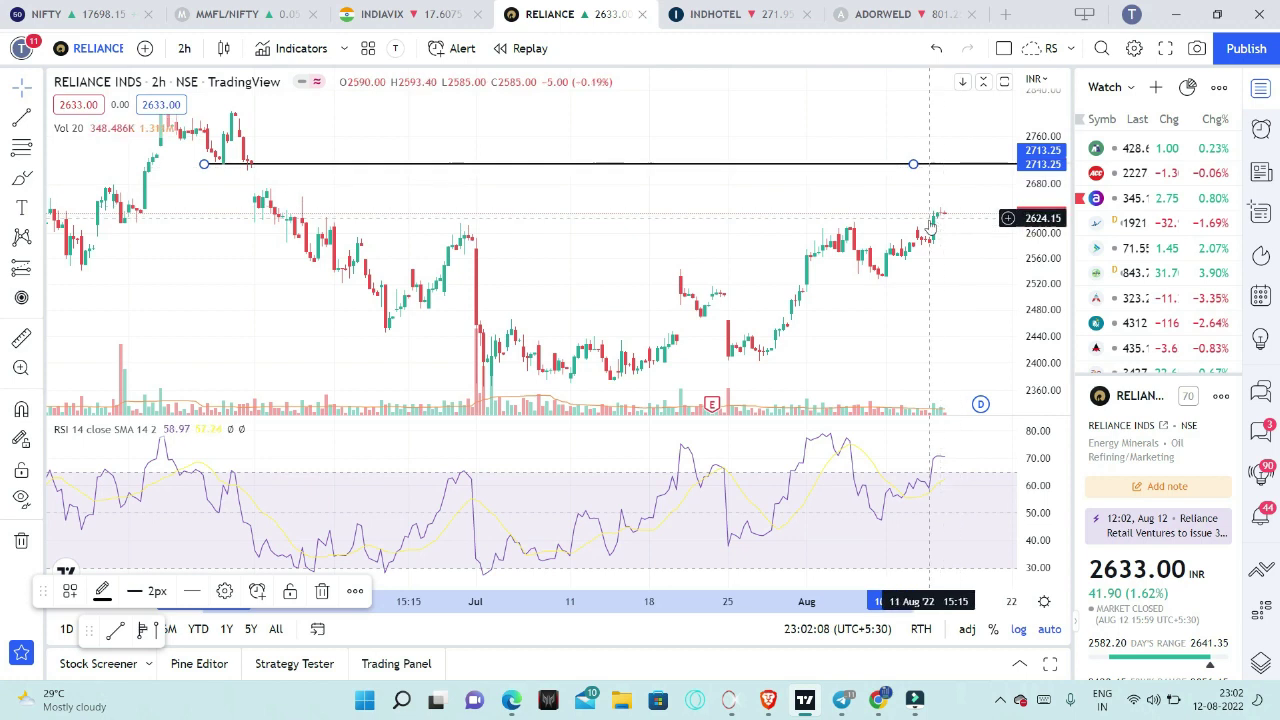
left_click(967, 182)
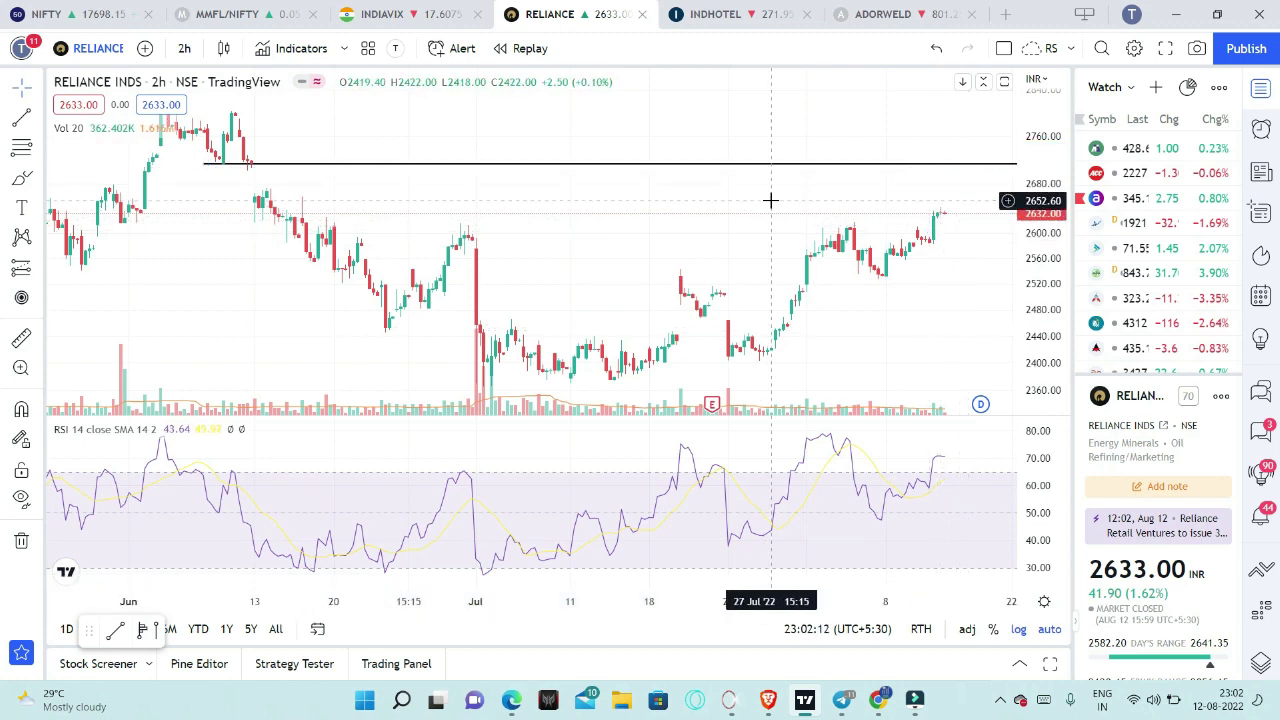
- Minimise TradingView and switch to the Opstra options portfolio in Chrome, with a brief look at the Reliance chart in Brave
left_click(1176, 14)
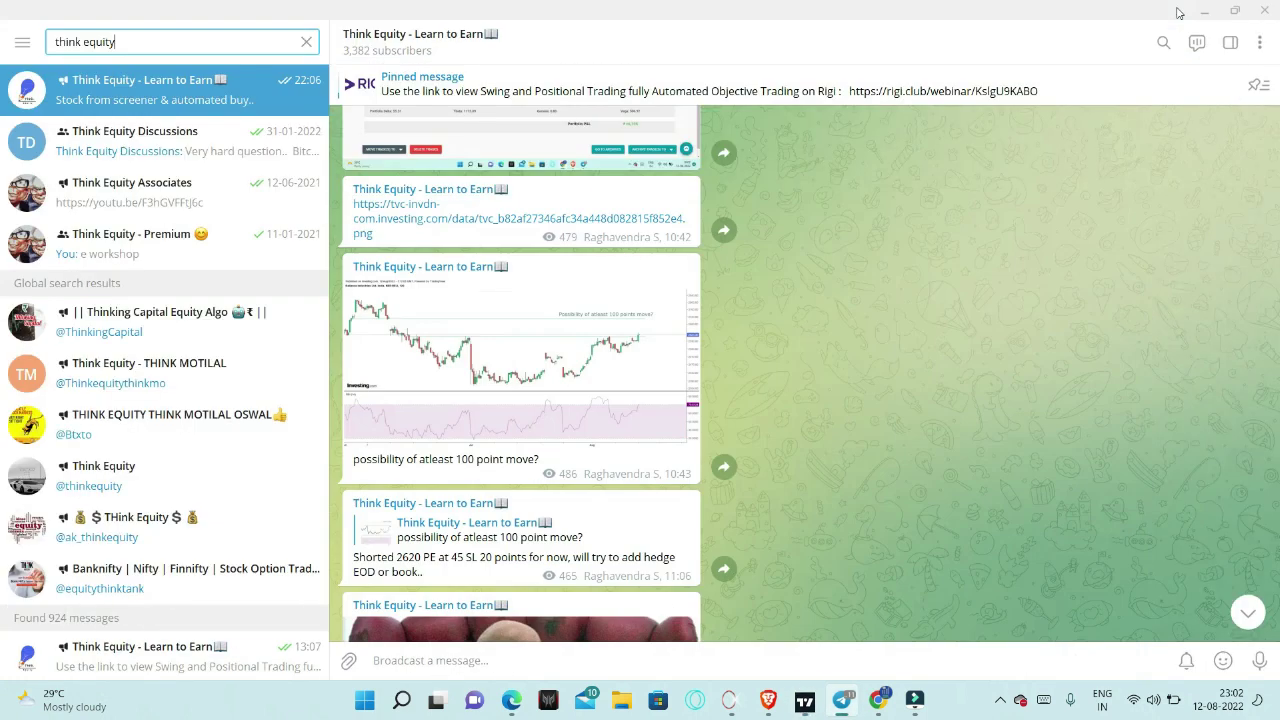
left_click(772, 705)
left_click(776, 708)
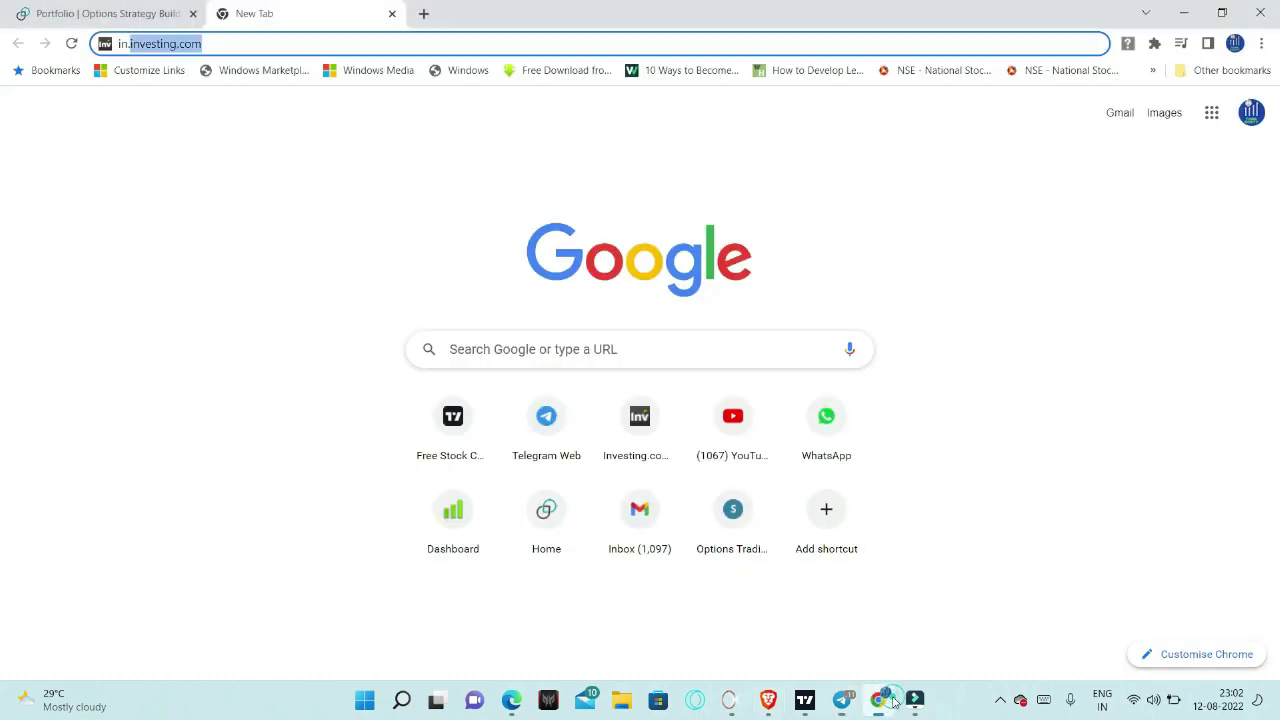
left_click(882, 701)
left_click(186, 150)
left_click(106, 13)
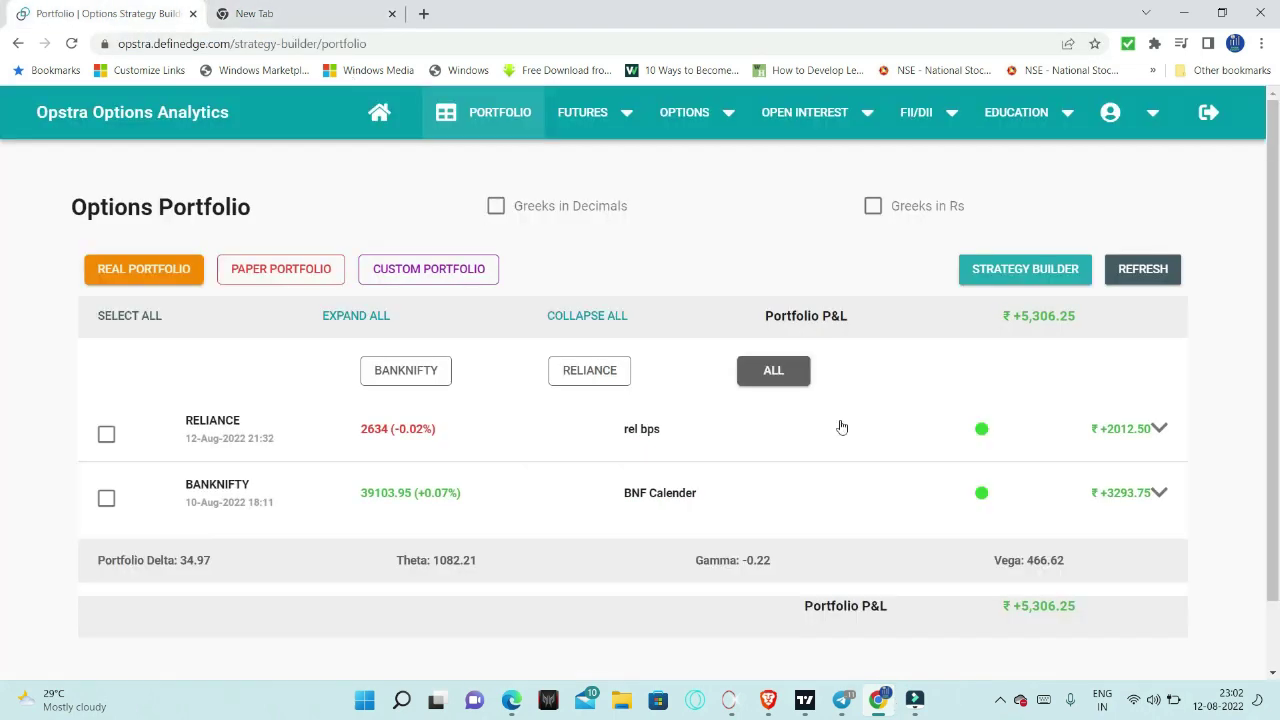
left_click(768, 699)
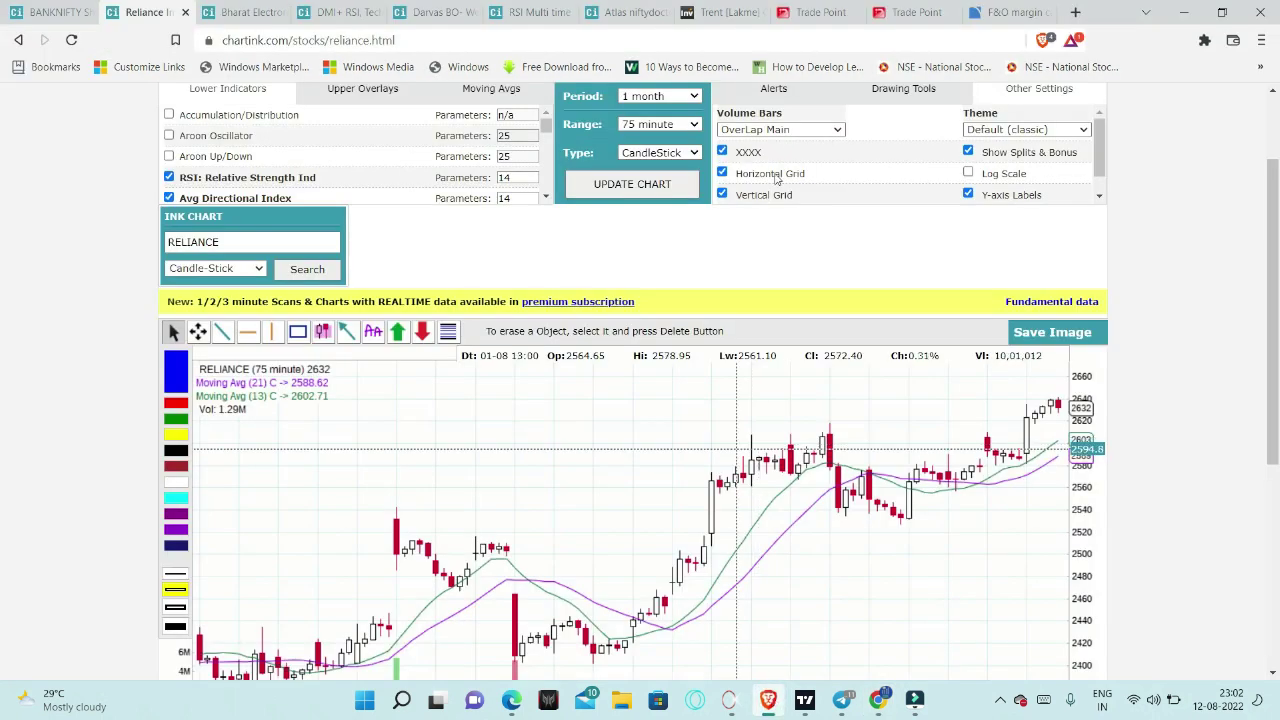
left_click(770, 700)
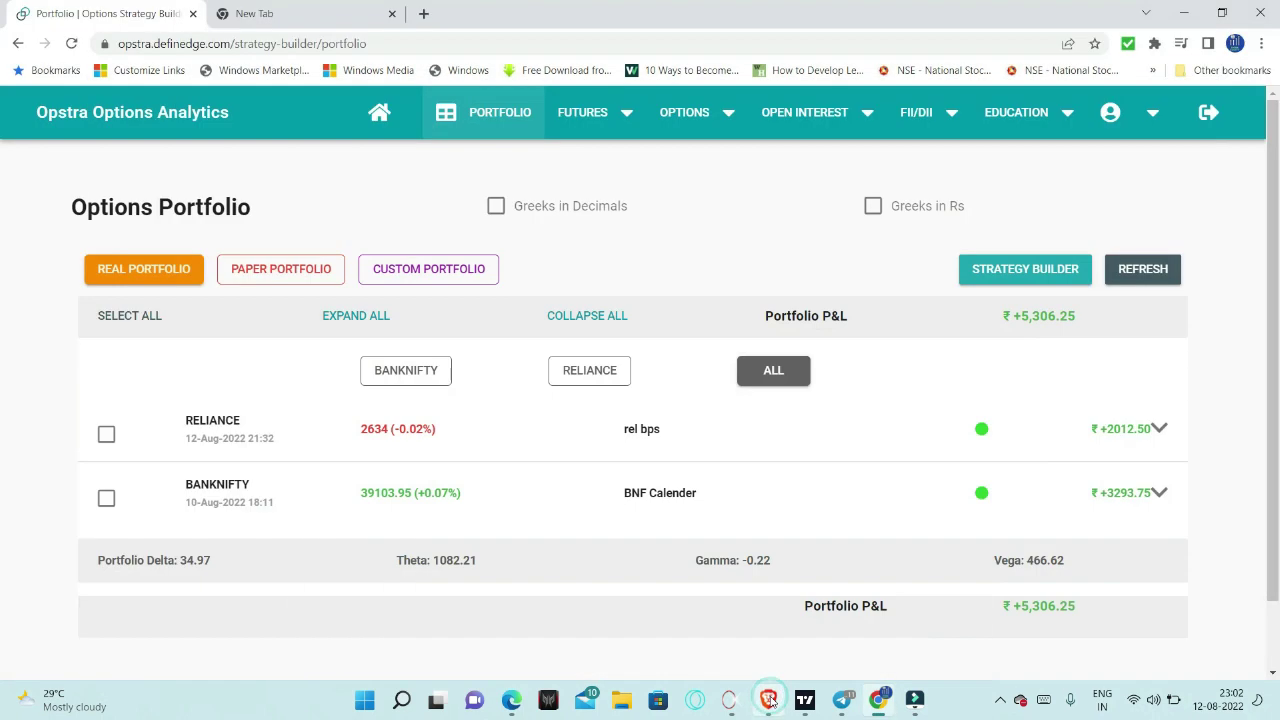
- Switch to Telegram and read the channel posts about the chart and the 2620 PE short
left_click(842, 699)
scroll(774, 378, "down", 1)
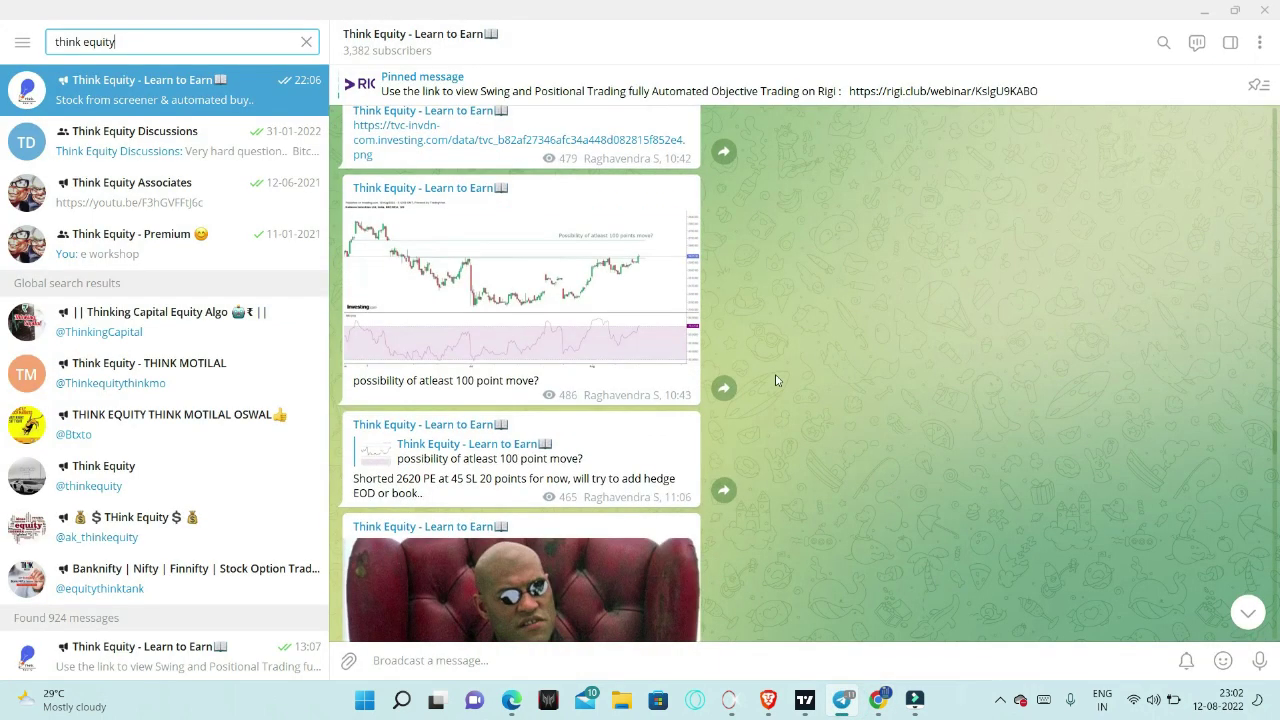
scroll(772, 377, "up", 1)
scroll(720, 390, "down", 1)
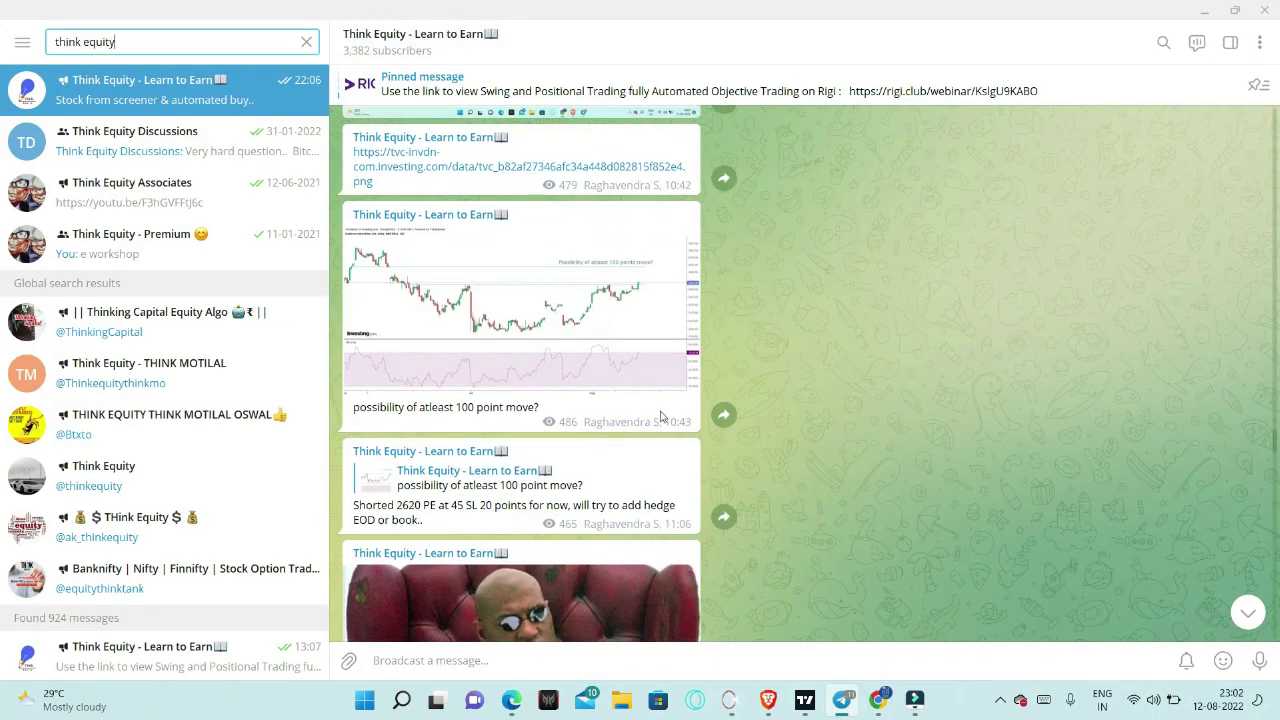
scroll(896, 519, "down", 3)
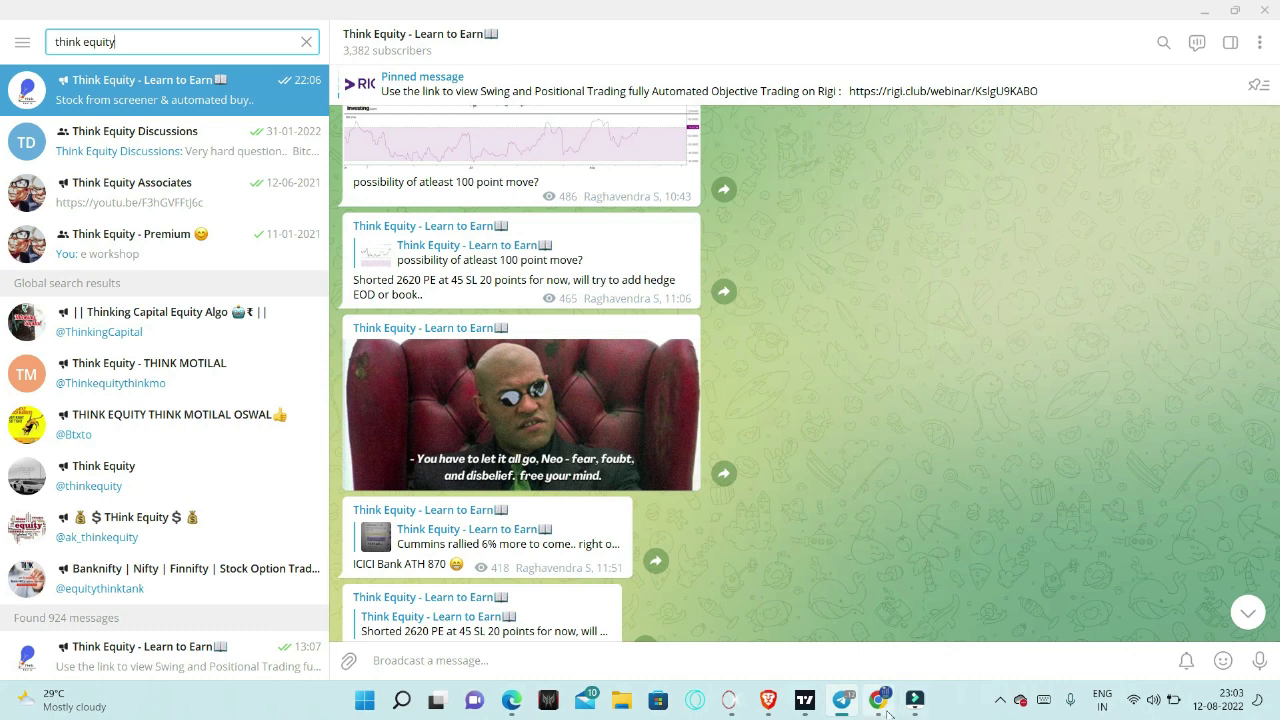
- Switch to Trade Point in Brave and place a horizontal line at 56.67 on the RELIANCE 25-Aug-2022 PE 2620 chart
left_click(785, 706)
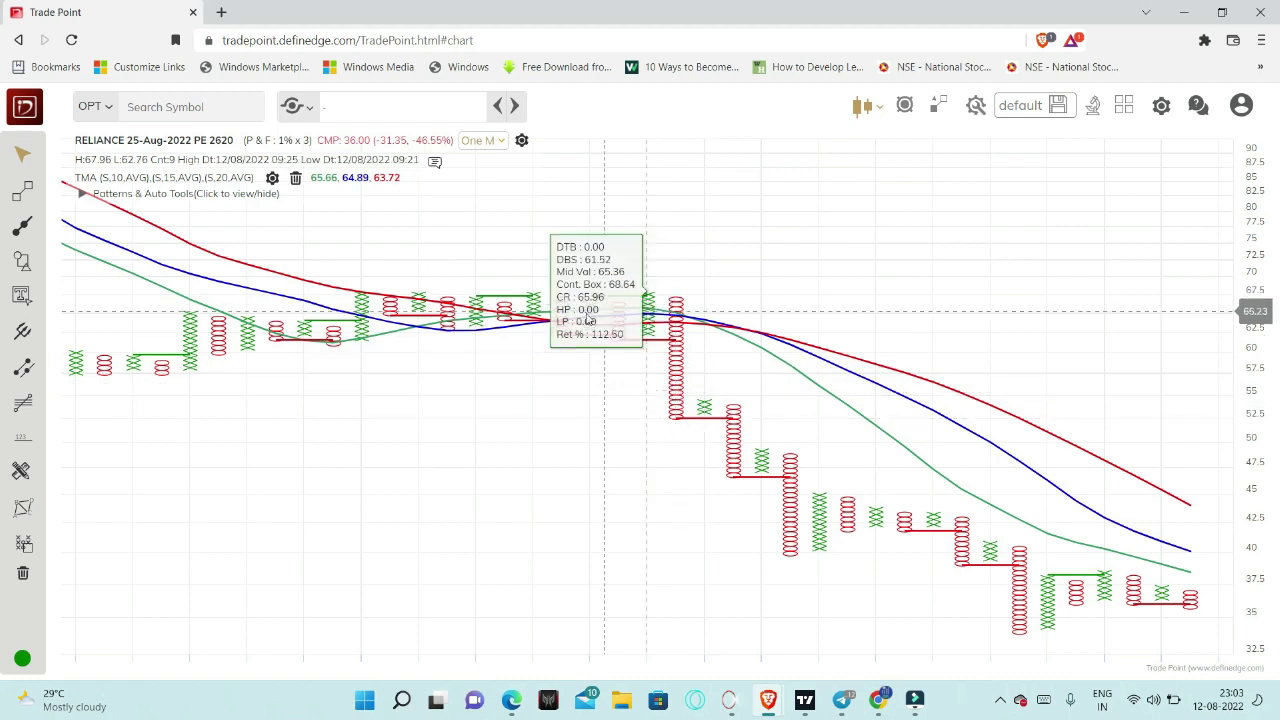
scroll(567, 342, "down", 4)
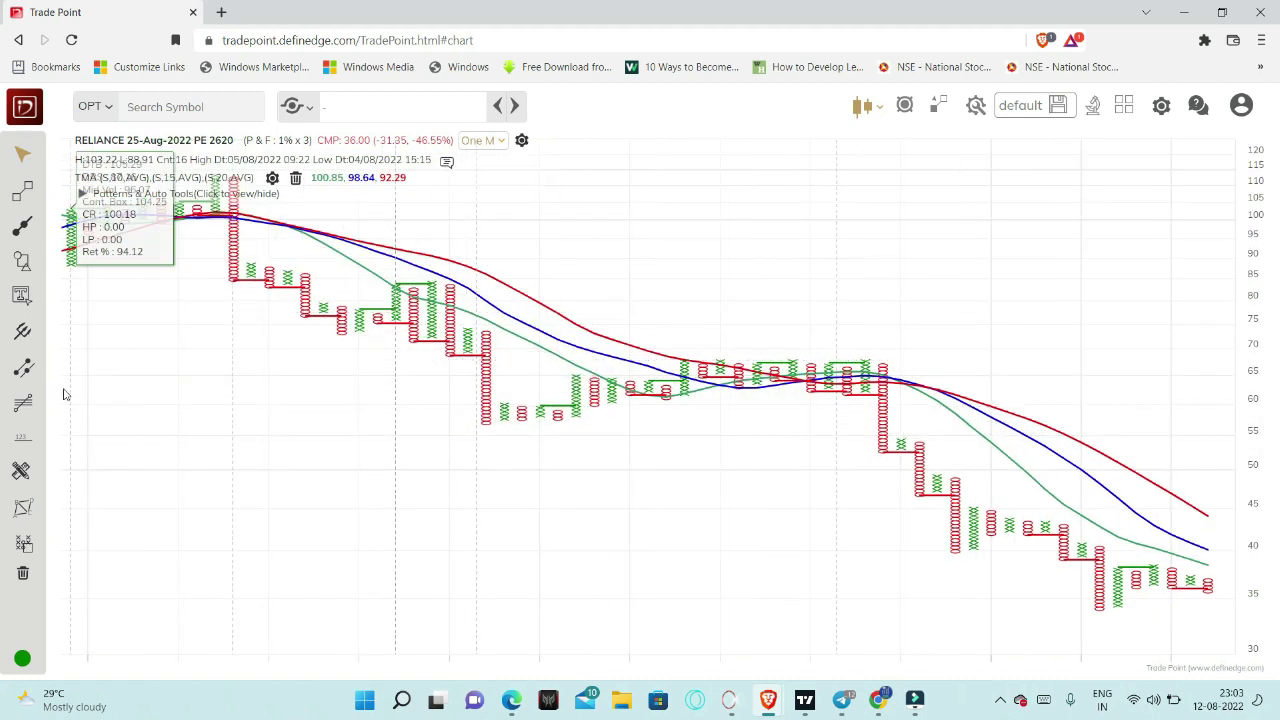
left_click(471, 425)
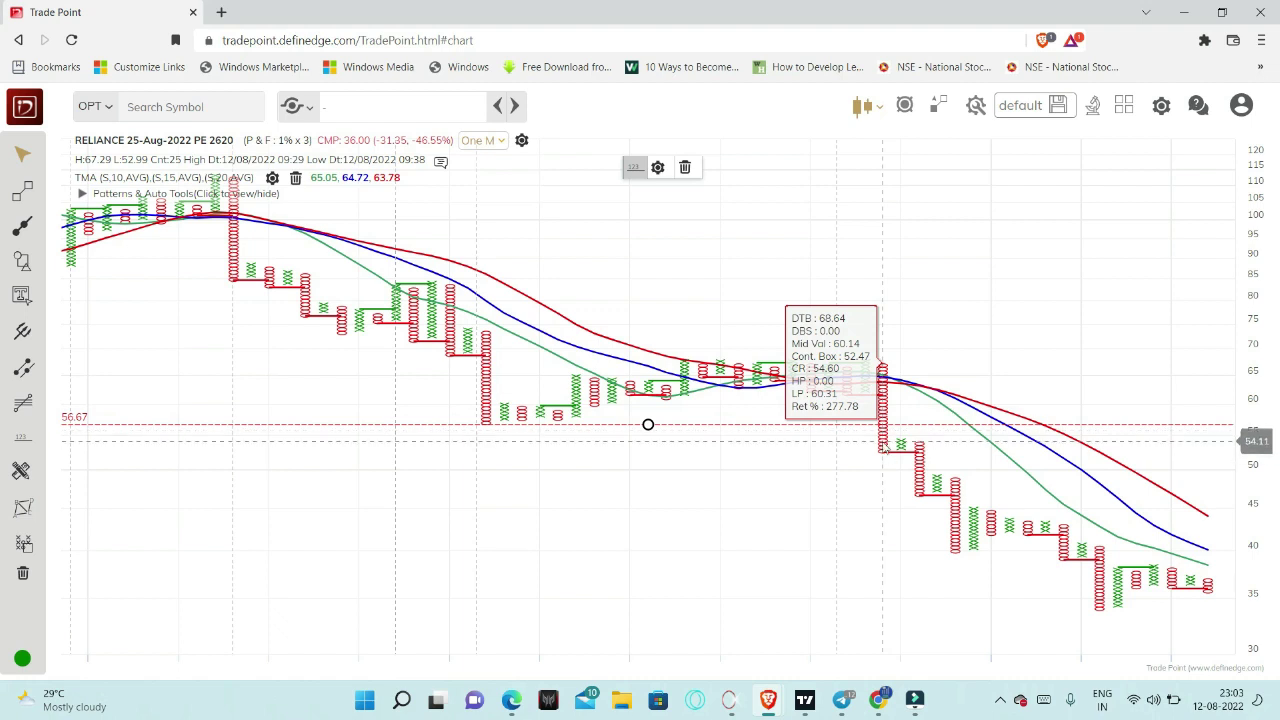
left_click_drag(902, 452, 912, 456)
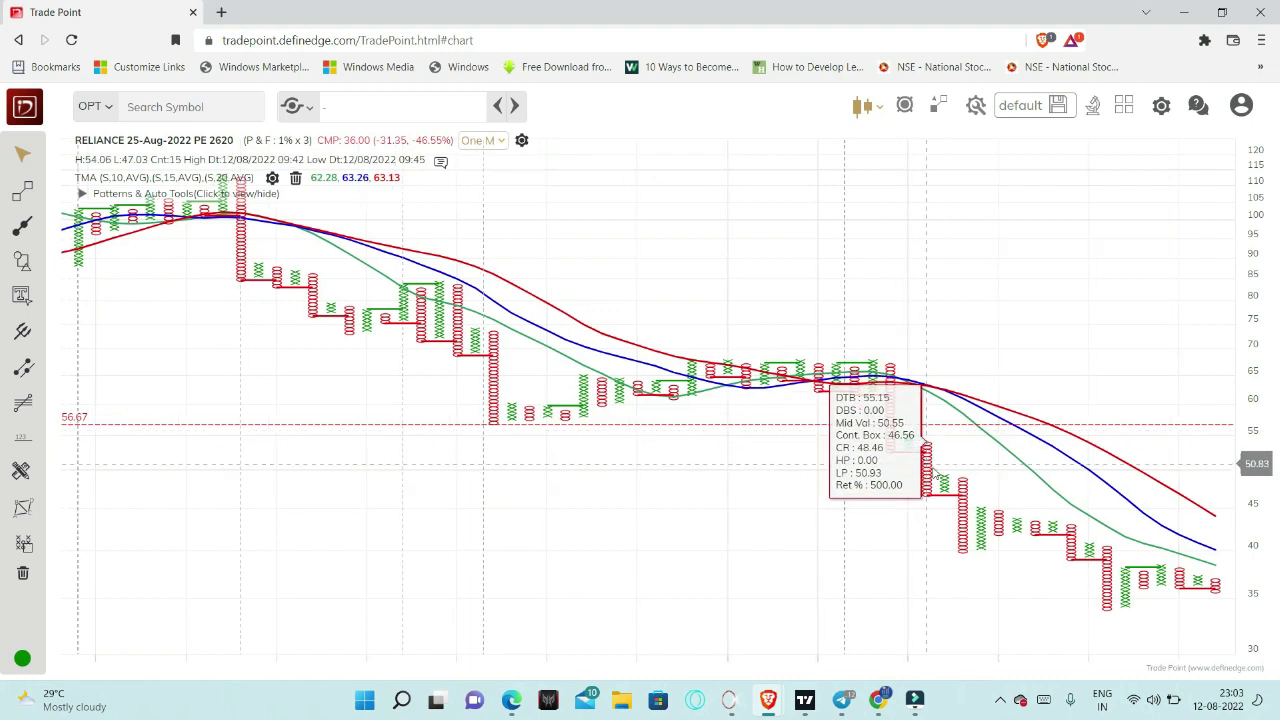
scroll(890, 490, "up", 2)
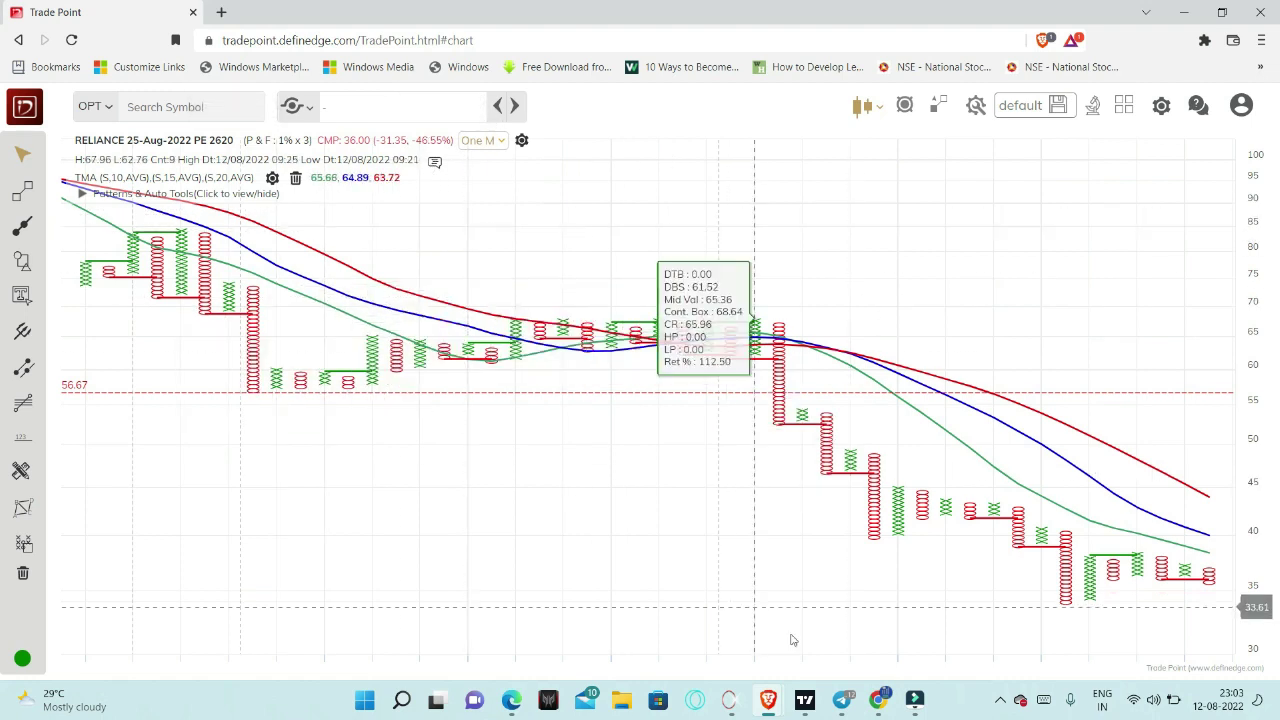
- Switch to the Opstra portfolio in Chrome, expand the RELIANCE "rel bps" trade and open its trade analysis
left_click(877, 700)
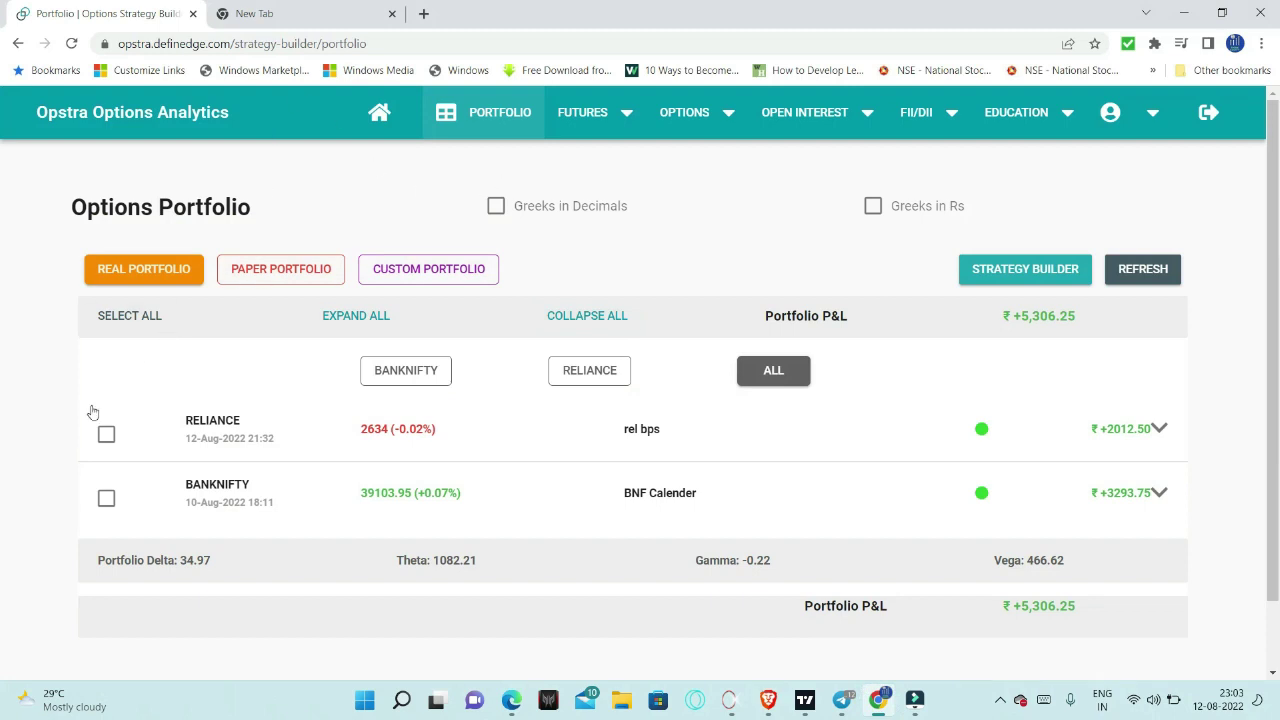
left_click(192, 422)
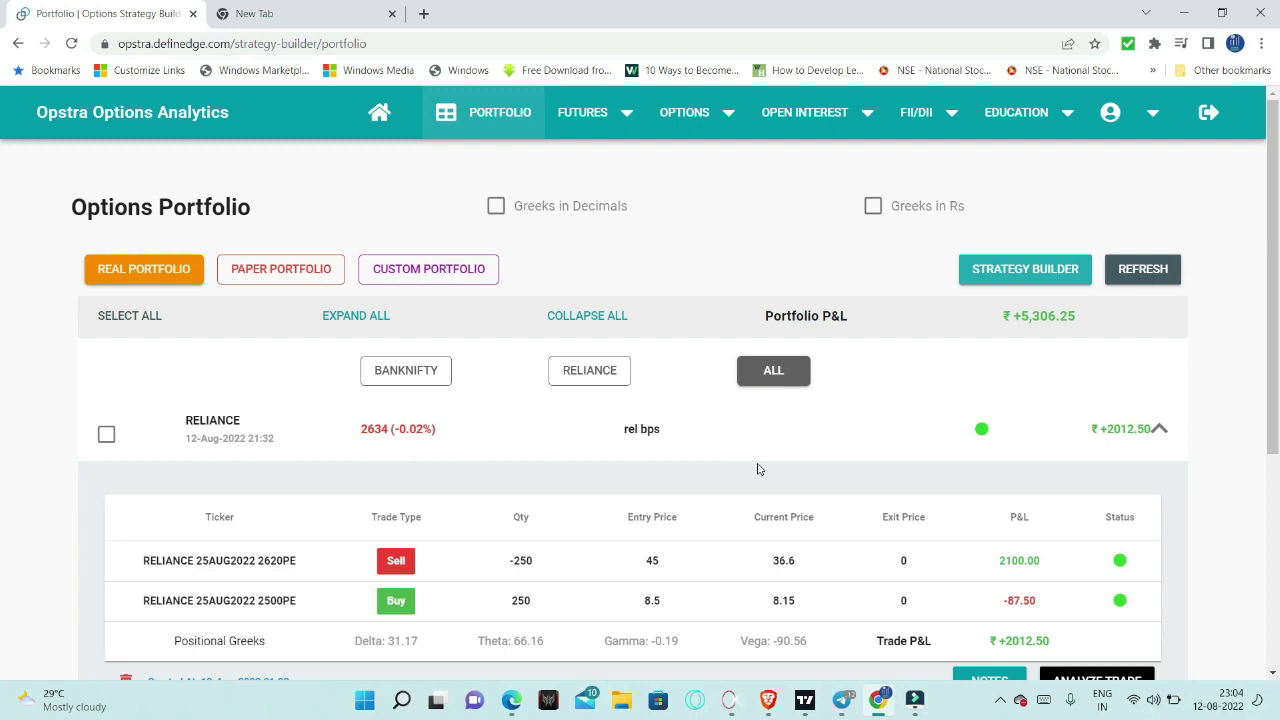
scroll(990, 510, "down", 2)
left_click(1108, 478)
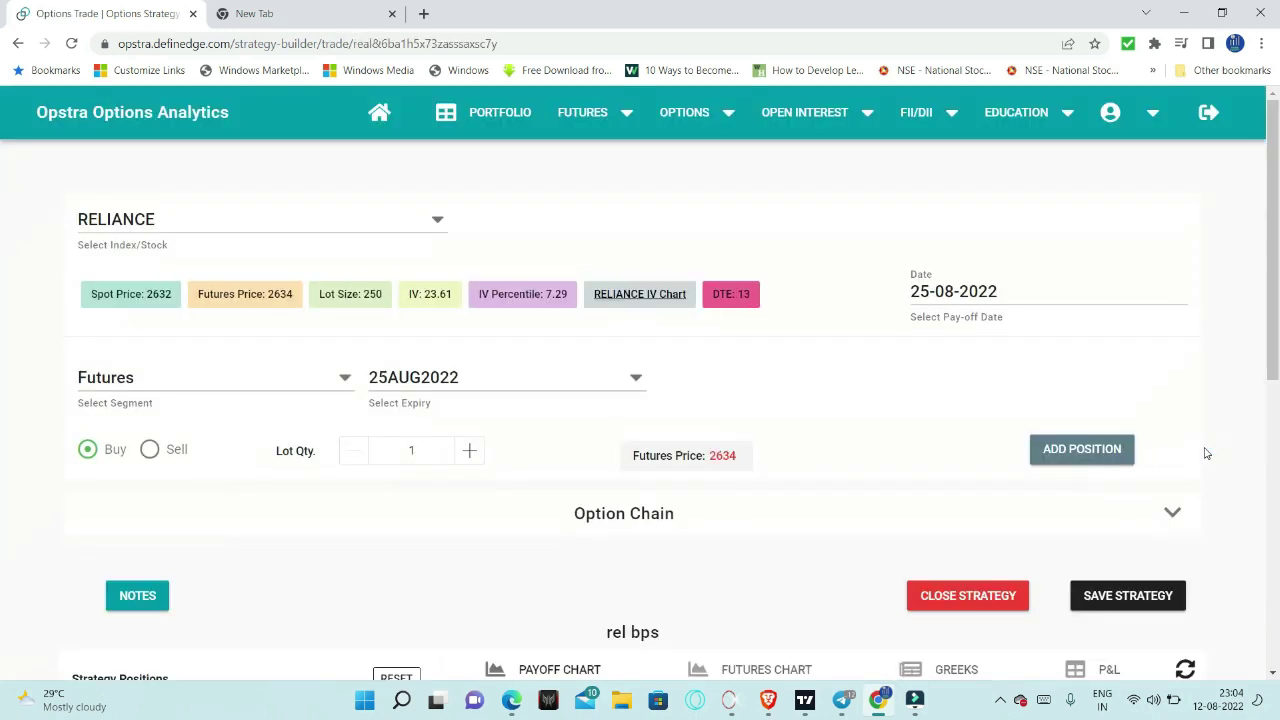
- Examine the rel bps positions, payoff chart, risk figures and spot price, and check the August 2022 calendar for the expiry
scroll(1205, 453, "down", 3)
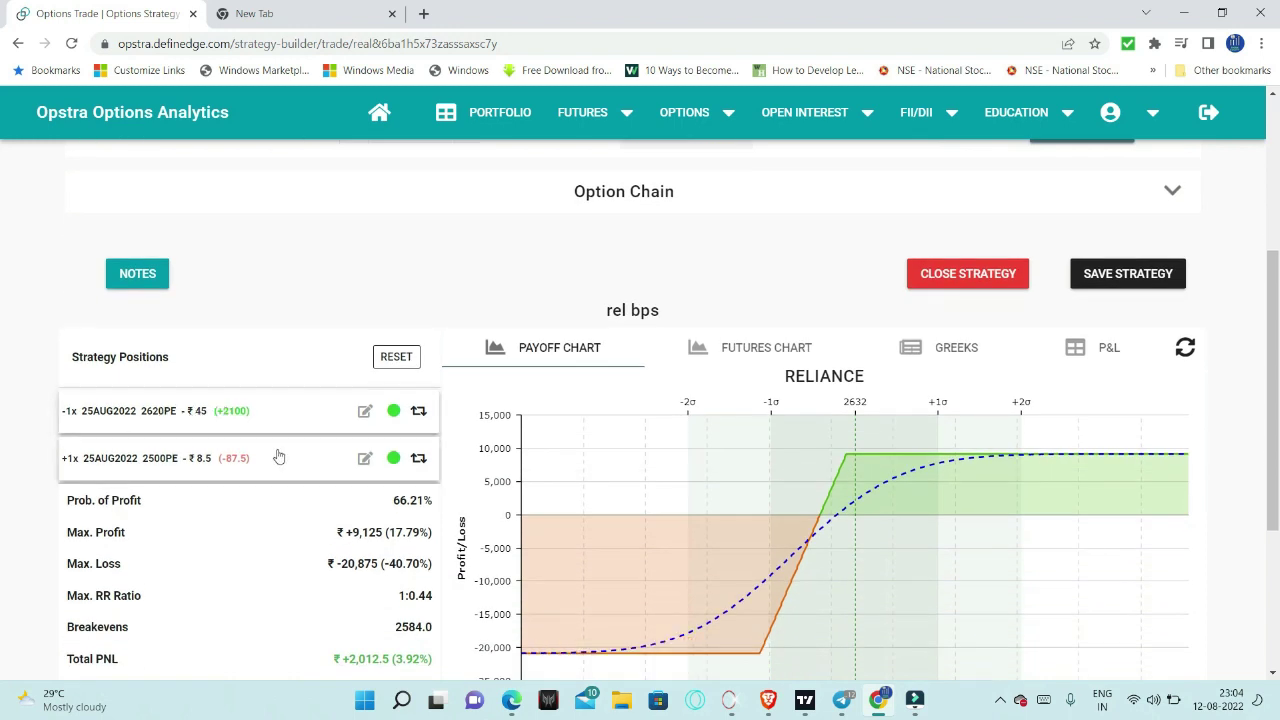
scroll(245, 488, "down", 1)
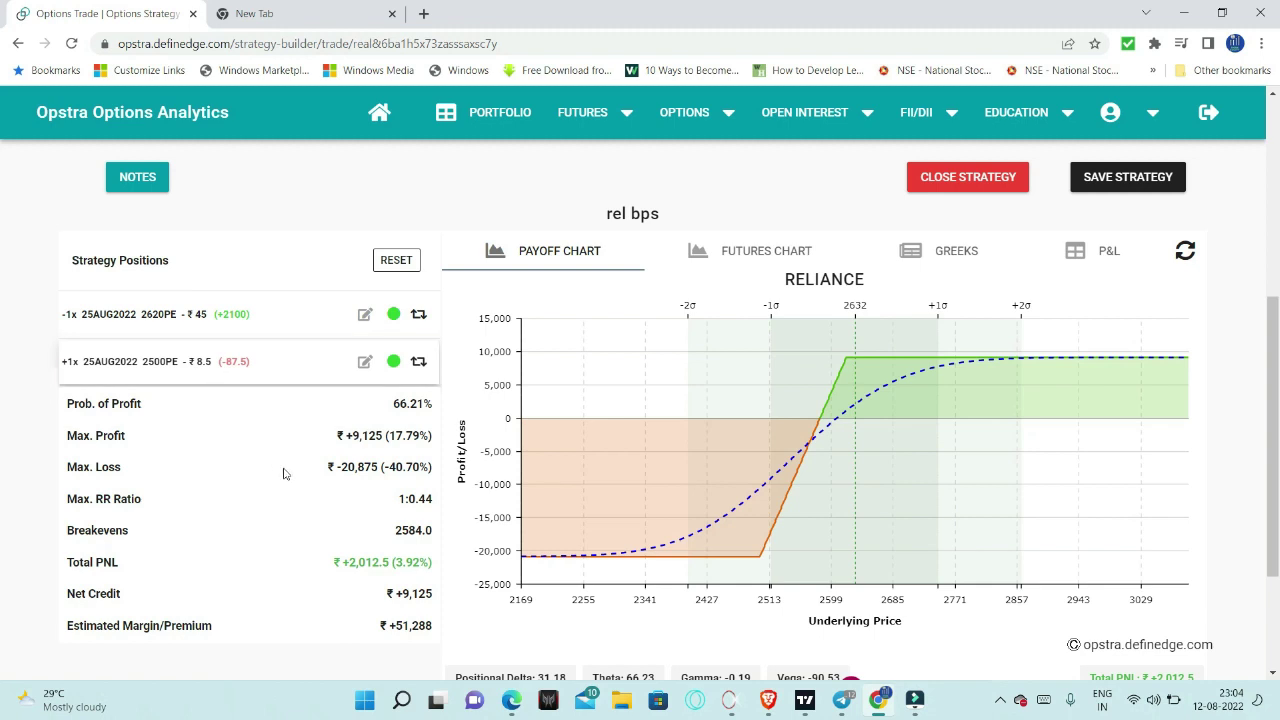
scroll(285, 474, "down", 1)
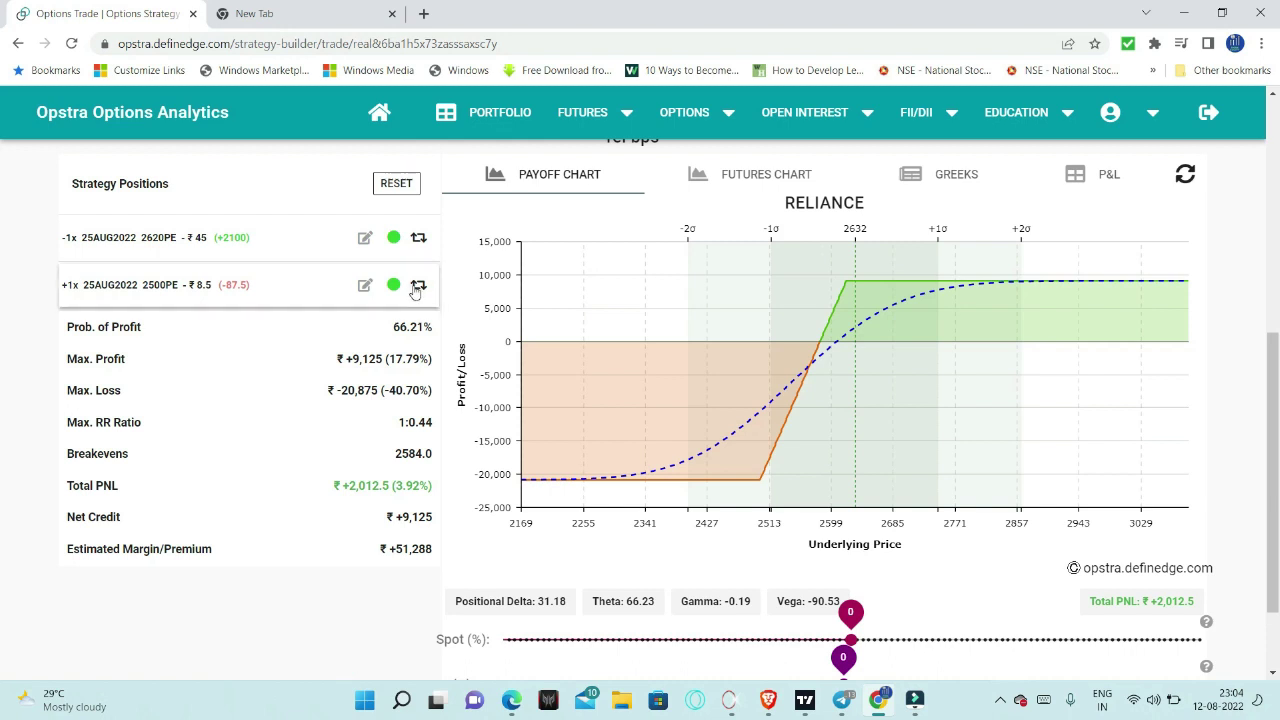
scroll(416, 290, "up", 5)
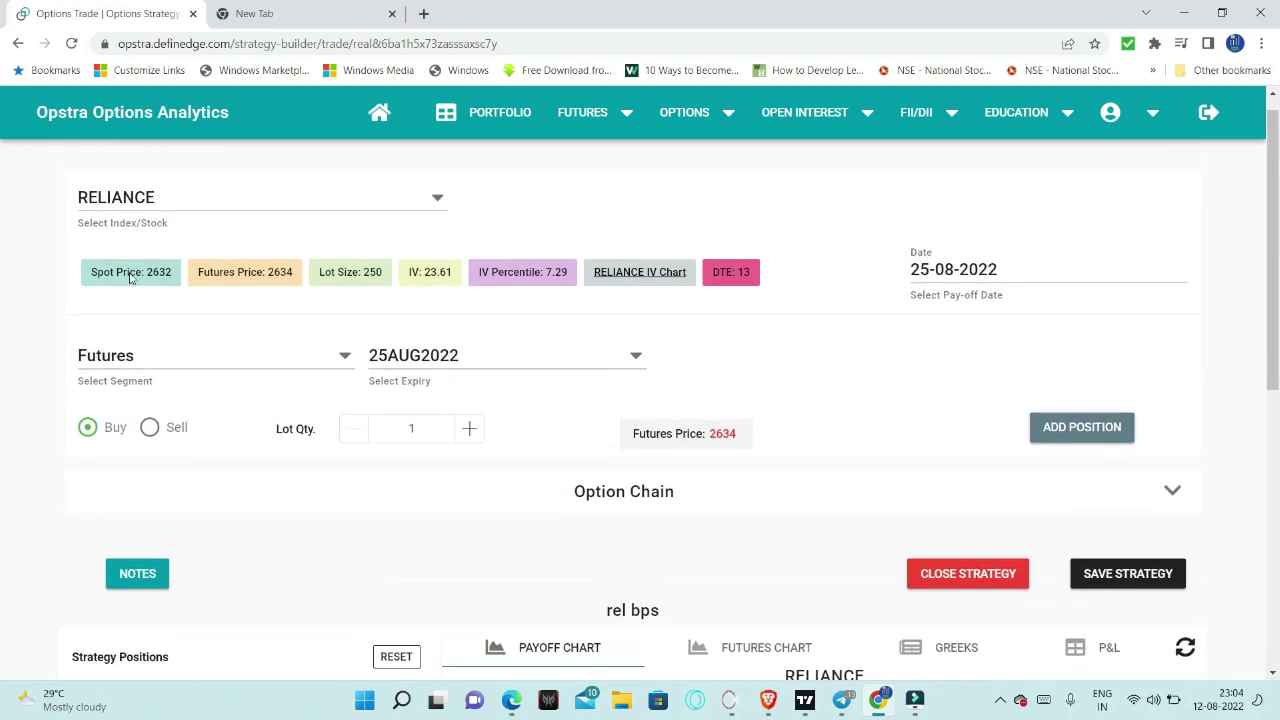
scroll(419, 438, "down", 5)
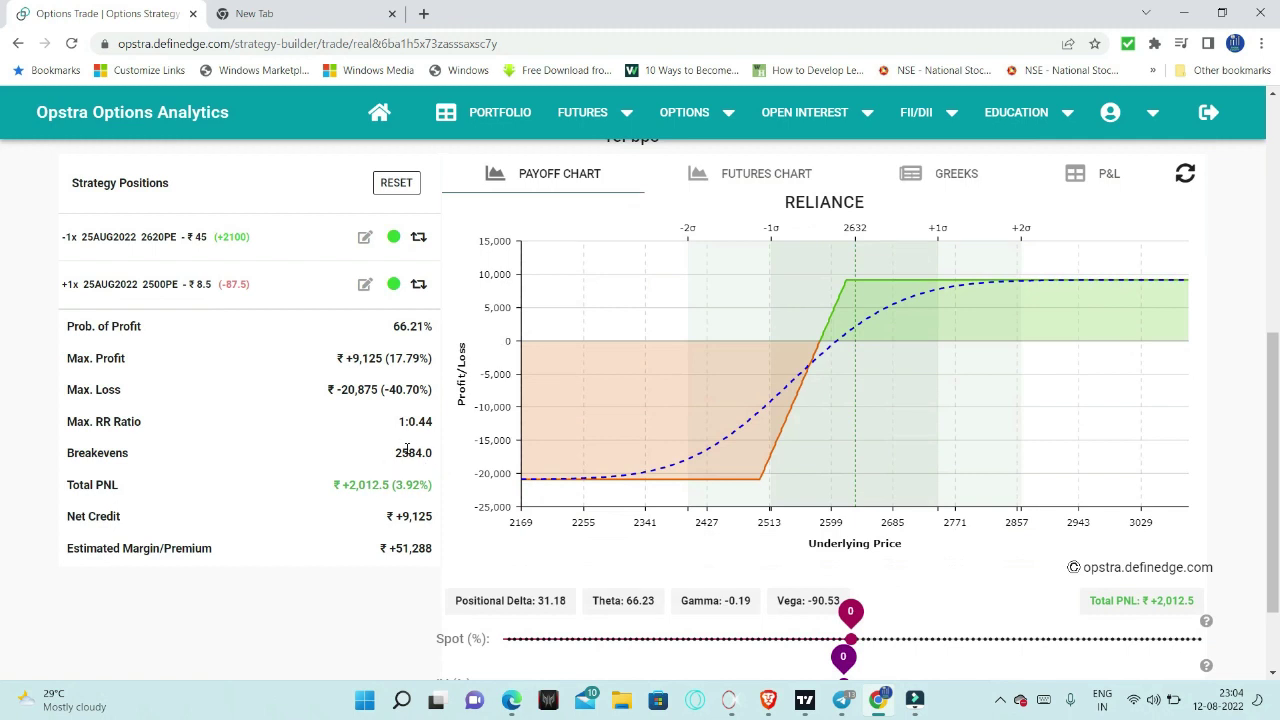
left_click(1235, 705)
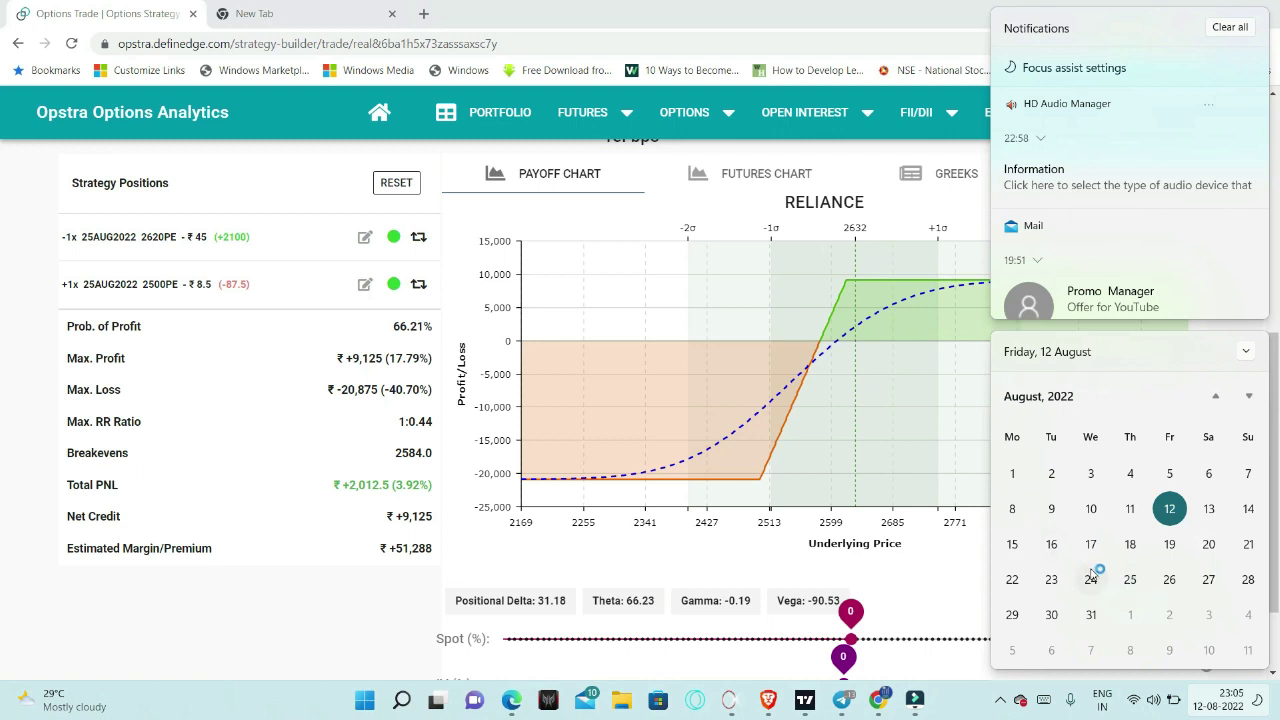
left_click(280, 598)
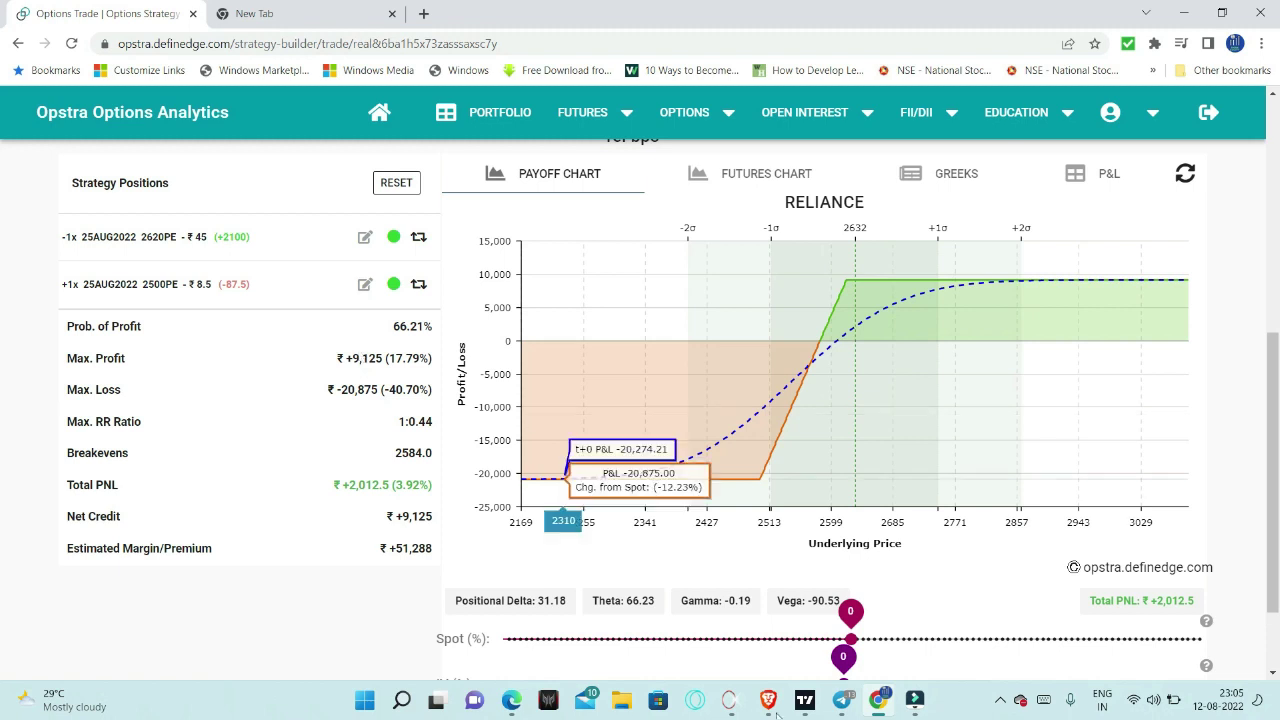
- Check the RELIANCE 2620 PE chart in Trade Point, and return to Opstra to show the rel bps strategy's Greeks
mouse_move(769, 706)
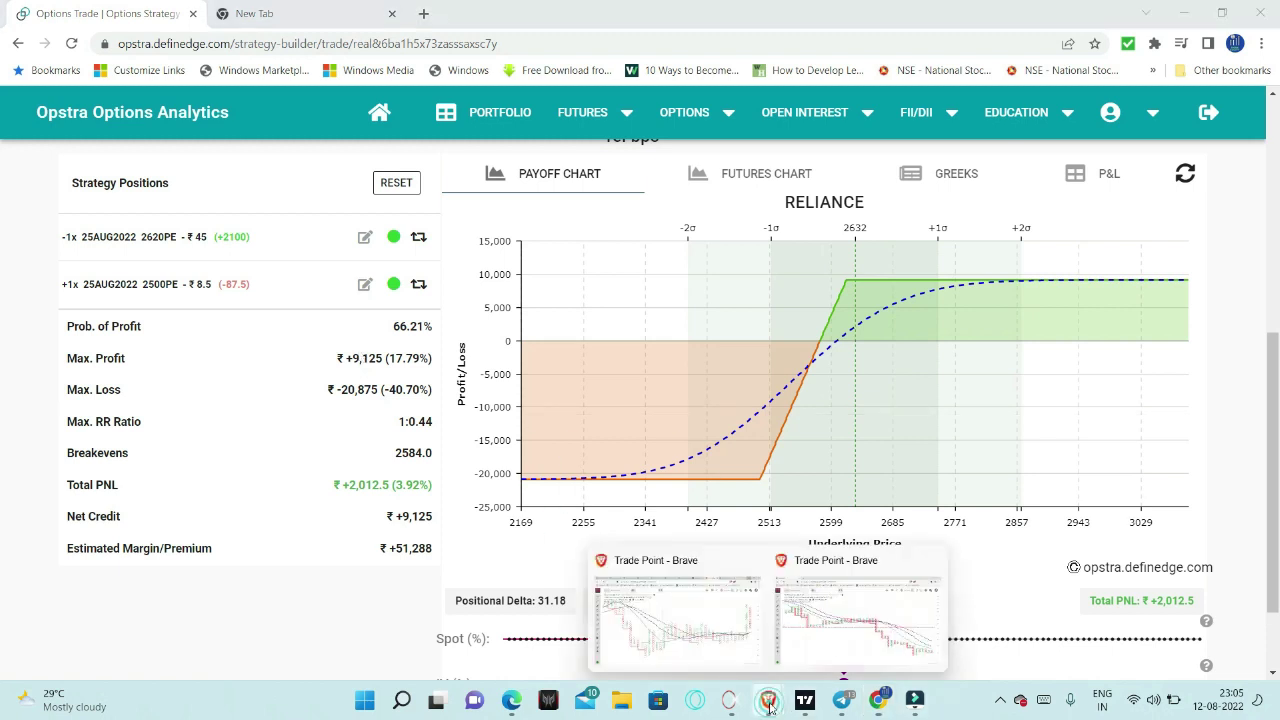
left_click(860, 645)
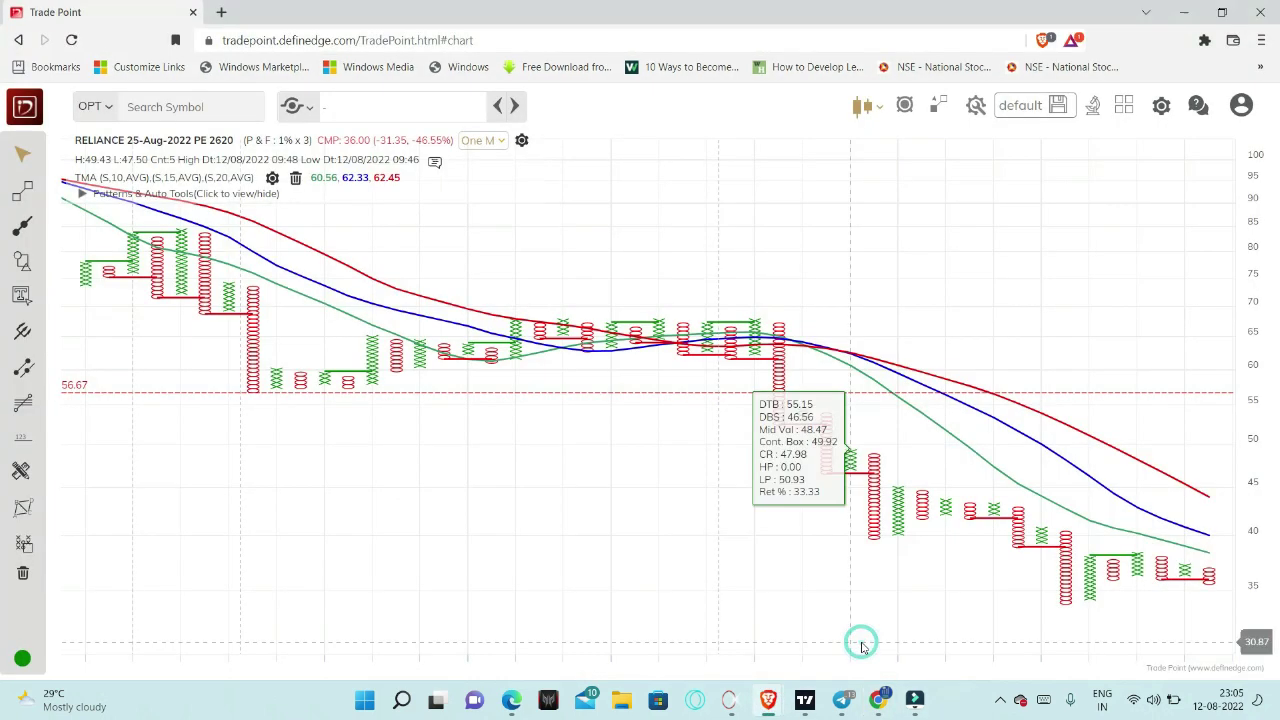
left_click(1184, 12)
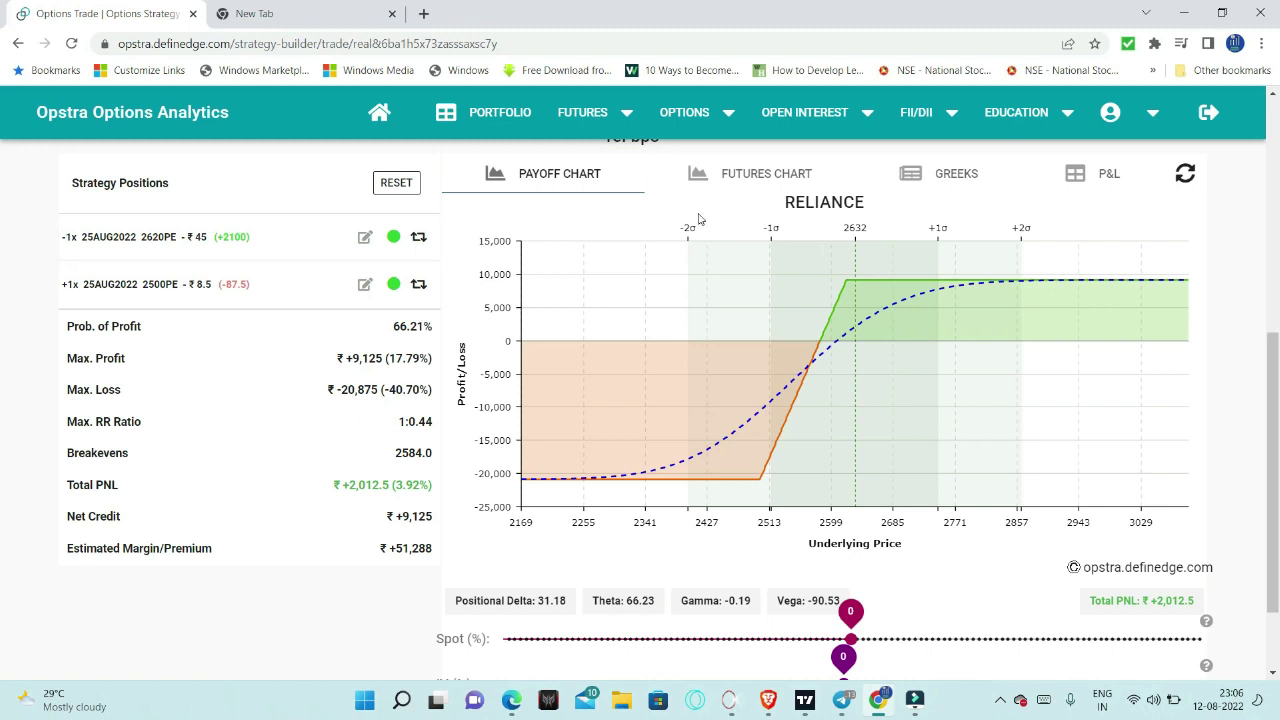
left_click(940, 176)
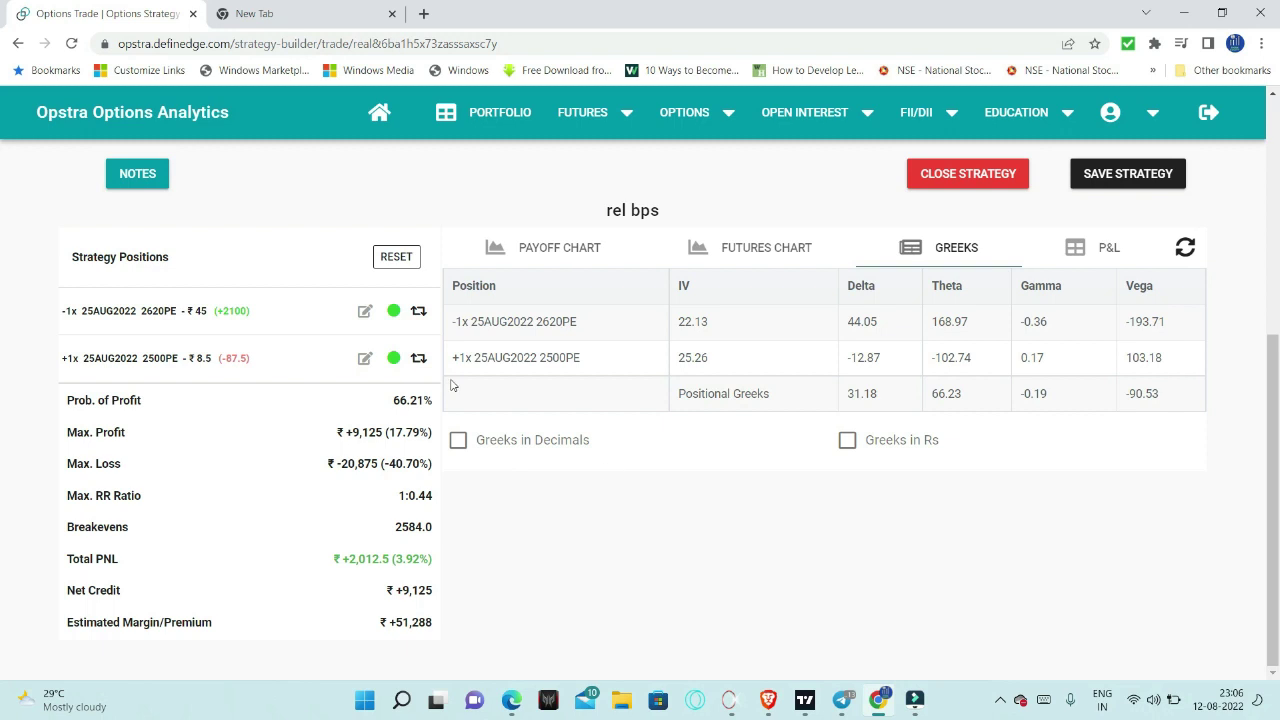
- Change the strike of the sold 25AUG2022 put to 2580 and apply the modification
left_click(363, 316)
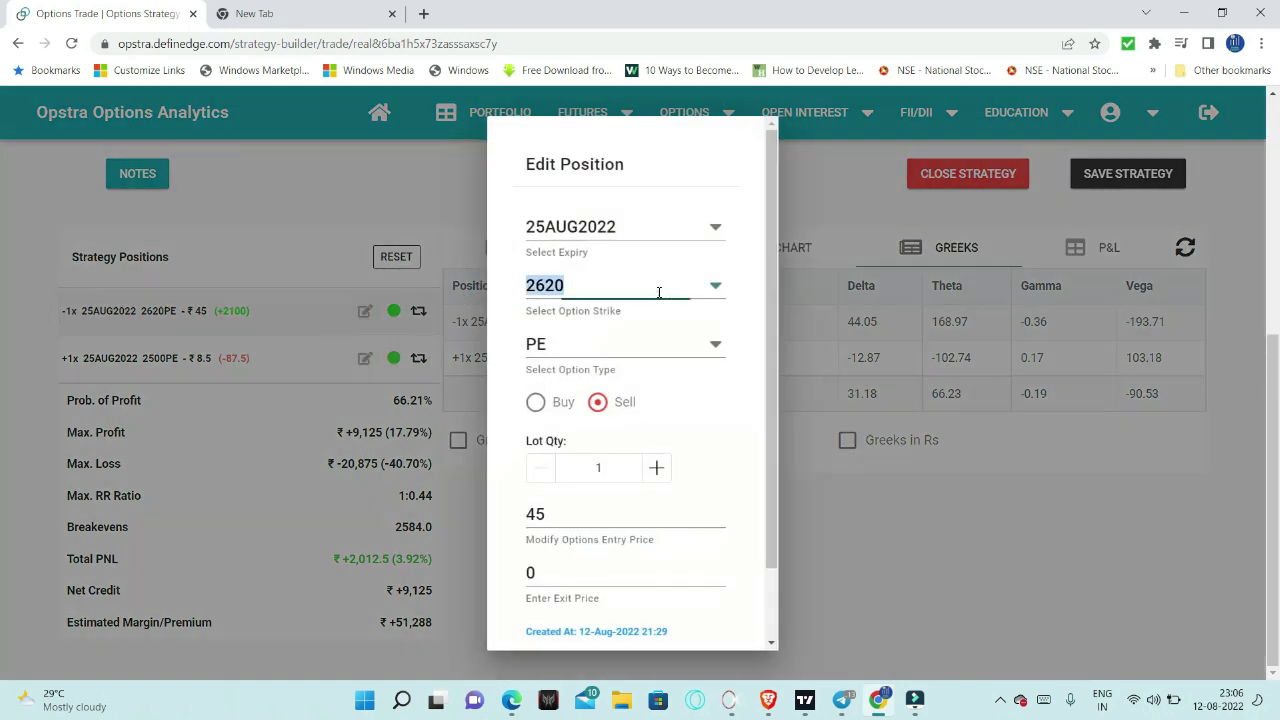
left_click(658, 289)
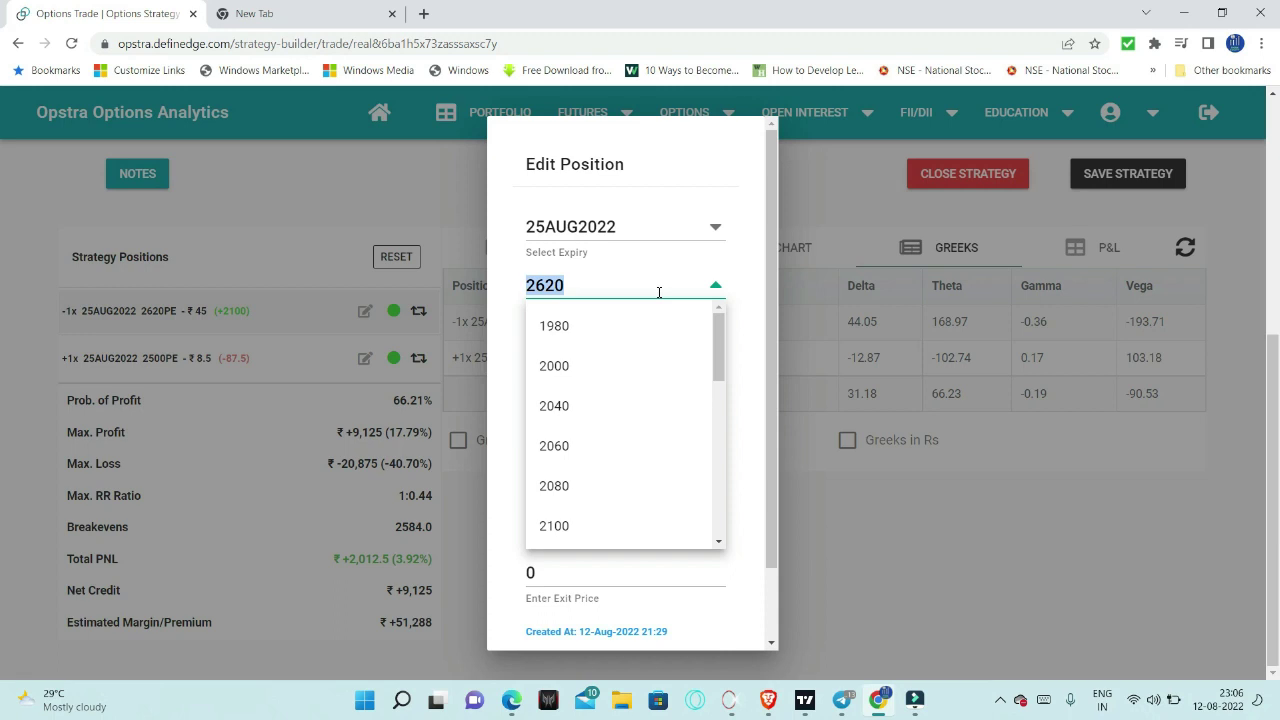
type("26")
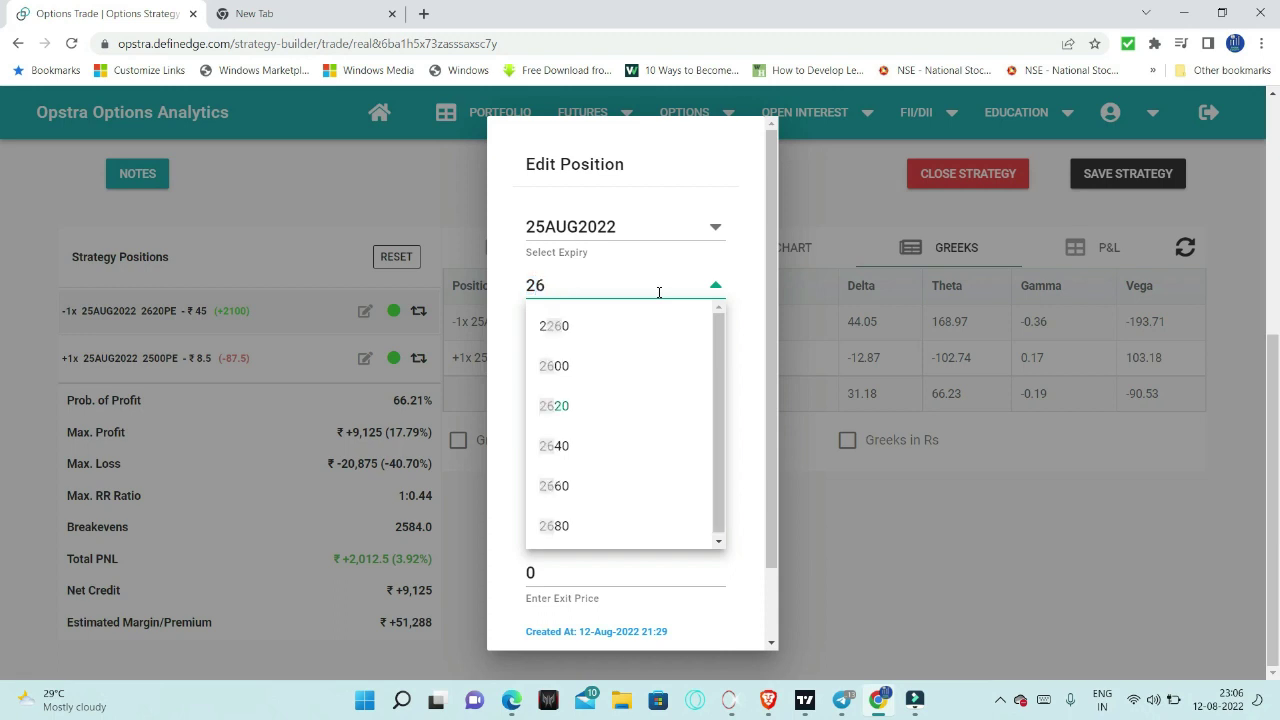
key("BackSpace")
type("2580")
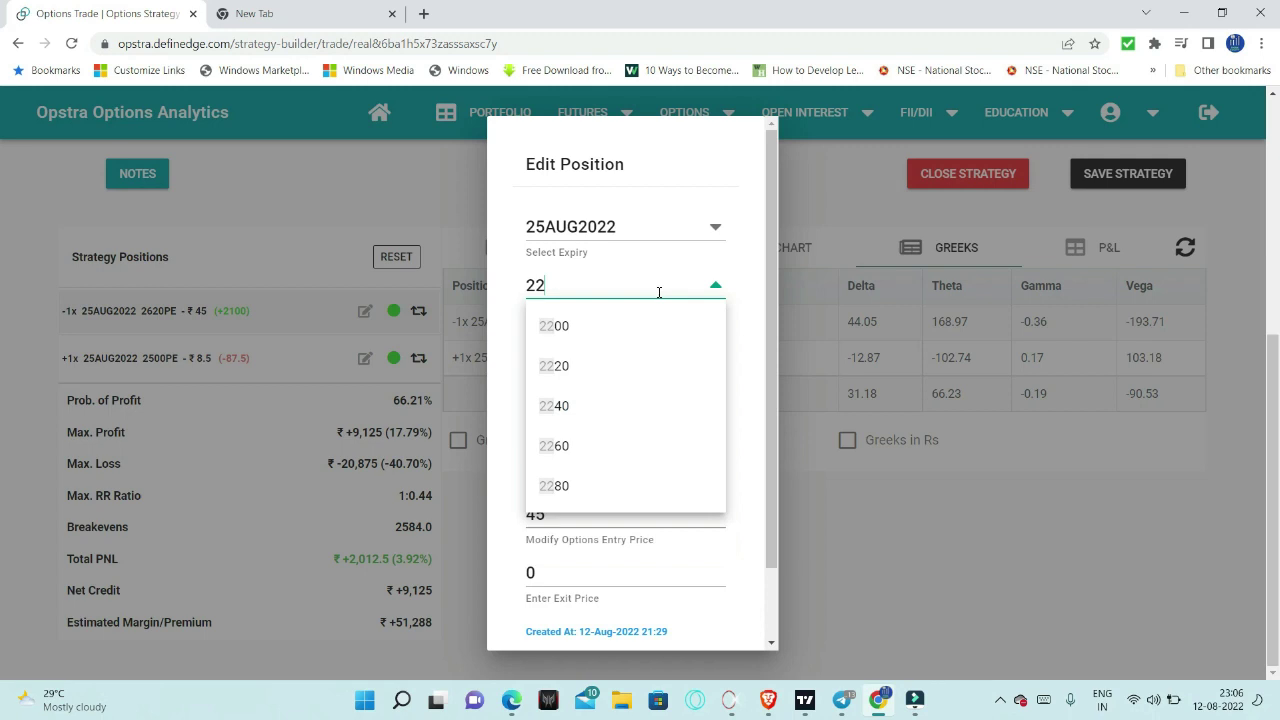
key("BackSpace")
key("BackSpace")
key("BackSpace")
key("BackSpace")
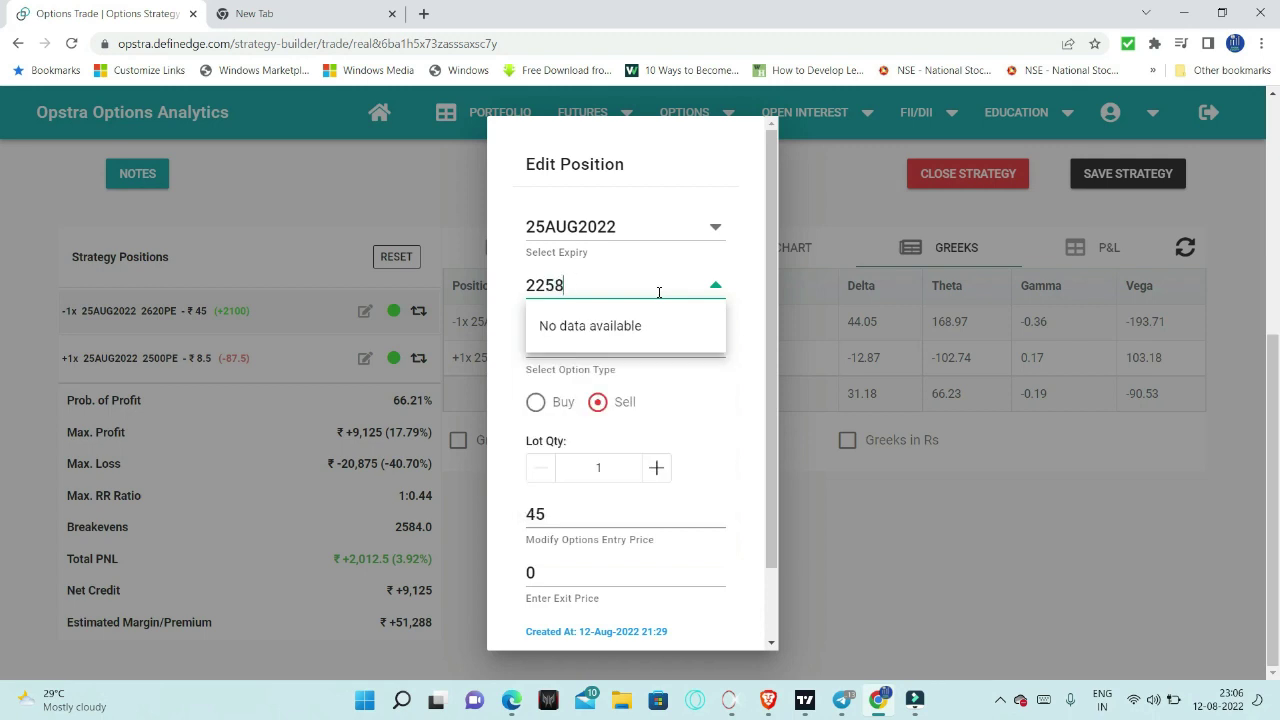
type("580")
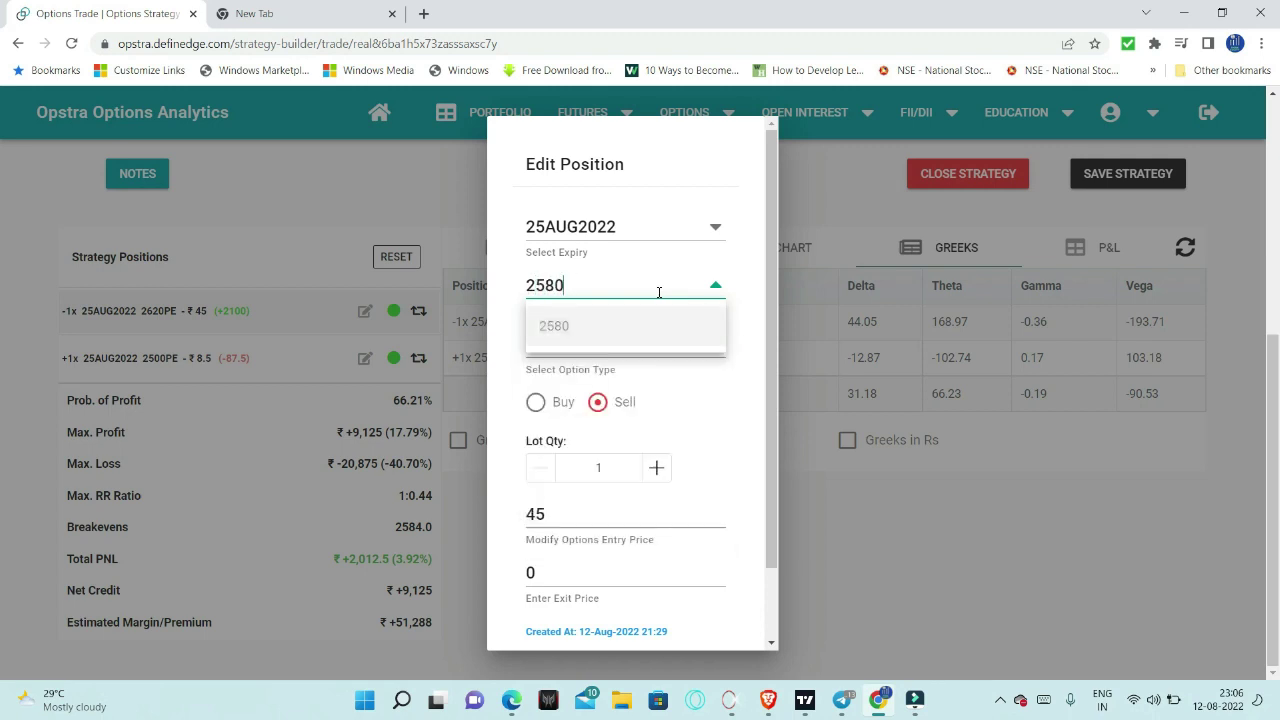
left_click(637, 326)
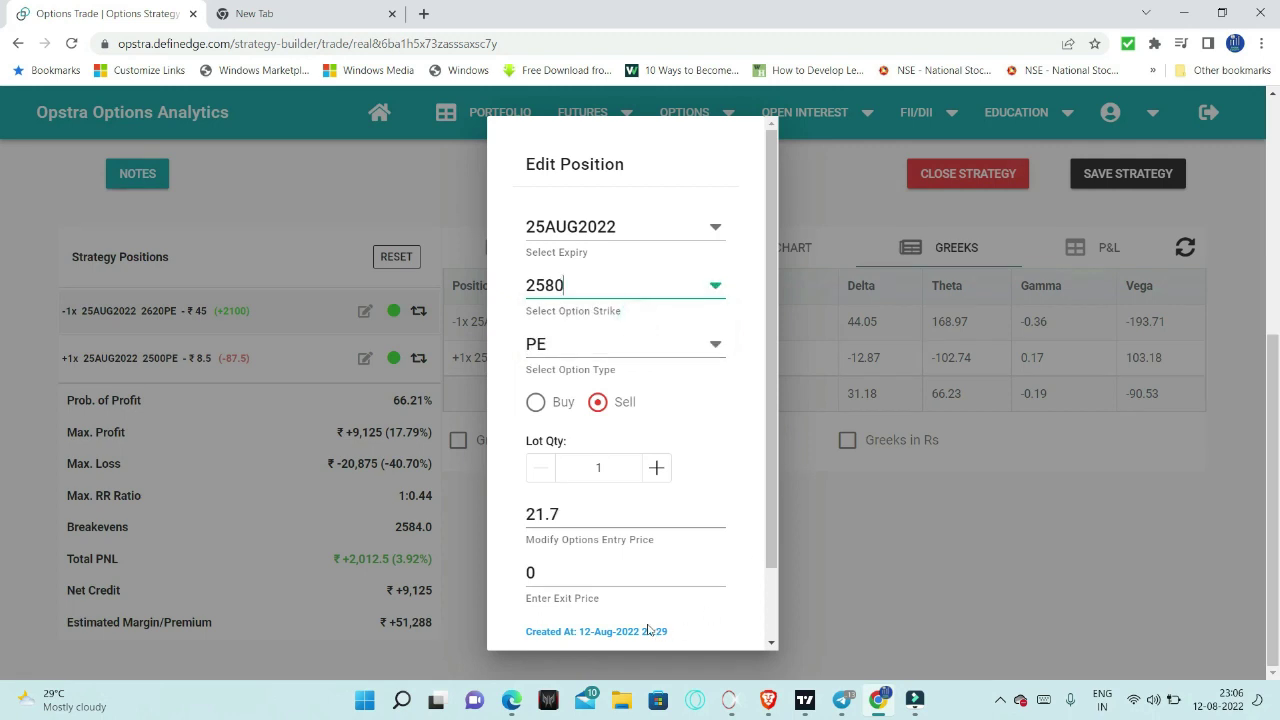
scroll(684, 510, "down", 1)
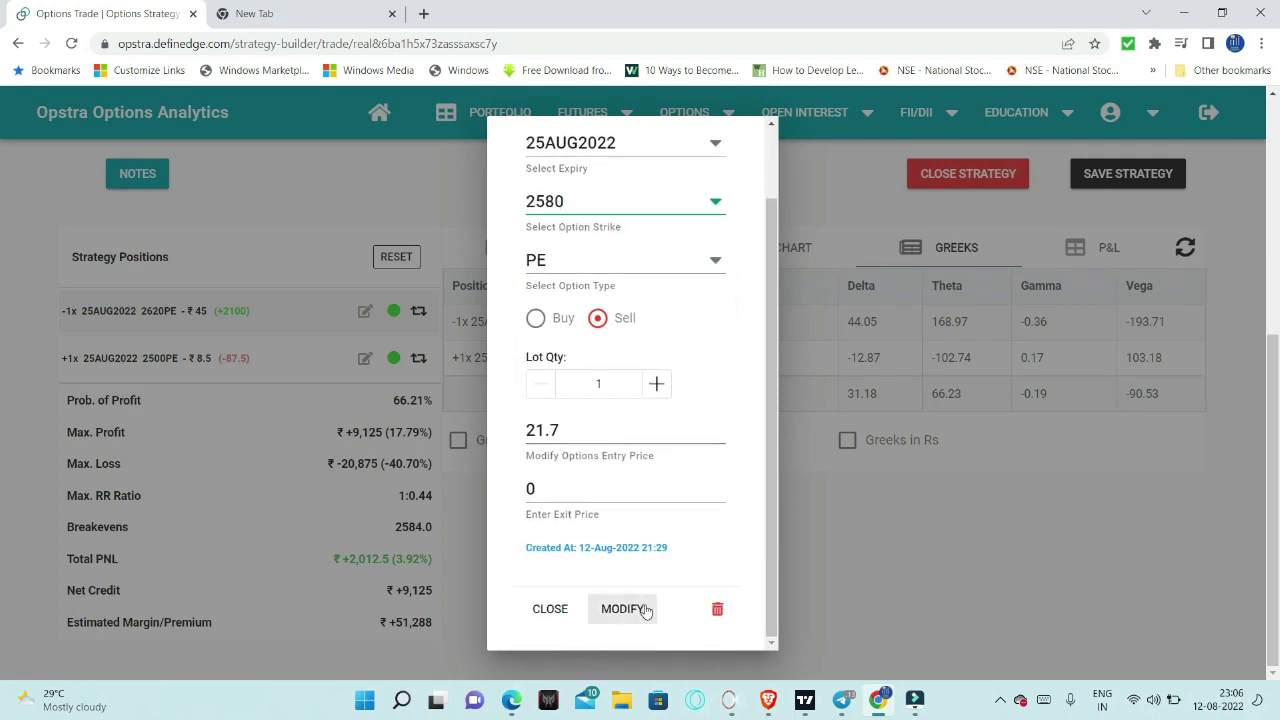
left_click(645, 610)
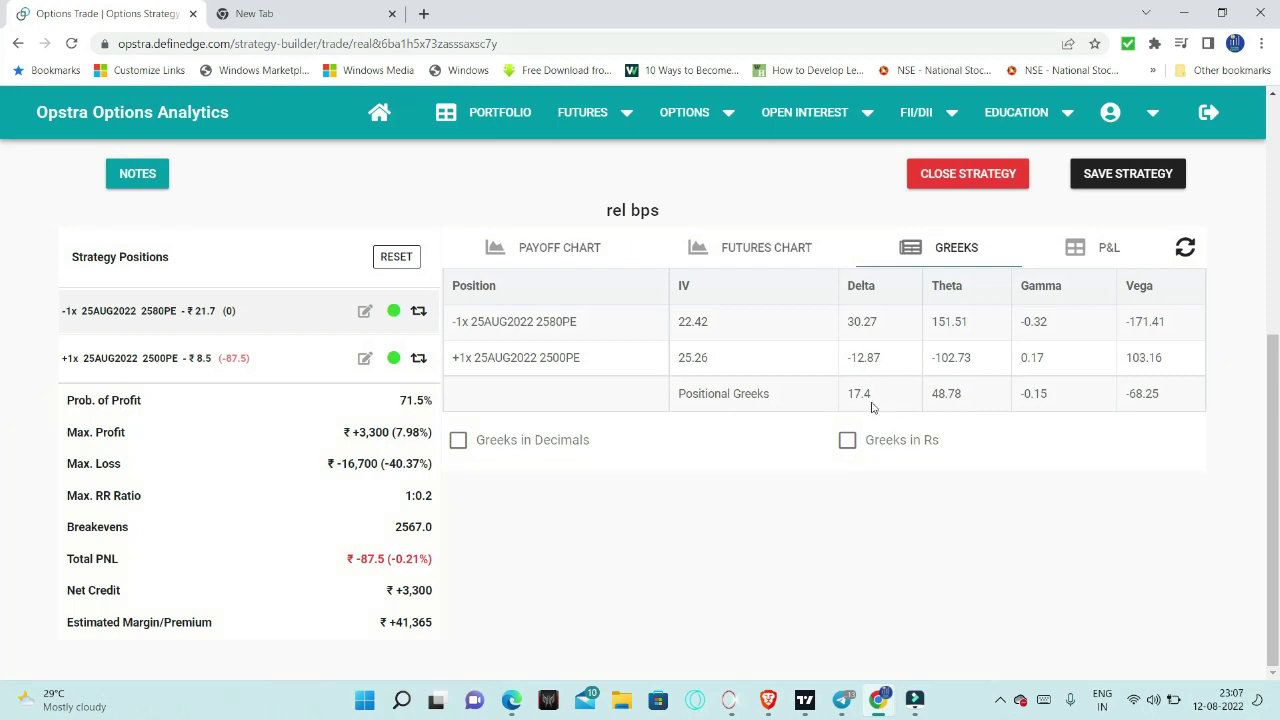
- Change the sold 25AUG2022 put's strike to 2600 and apply it to the strategy
left_click(365, 311)
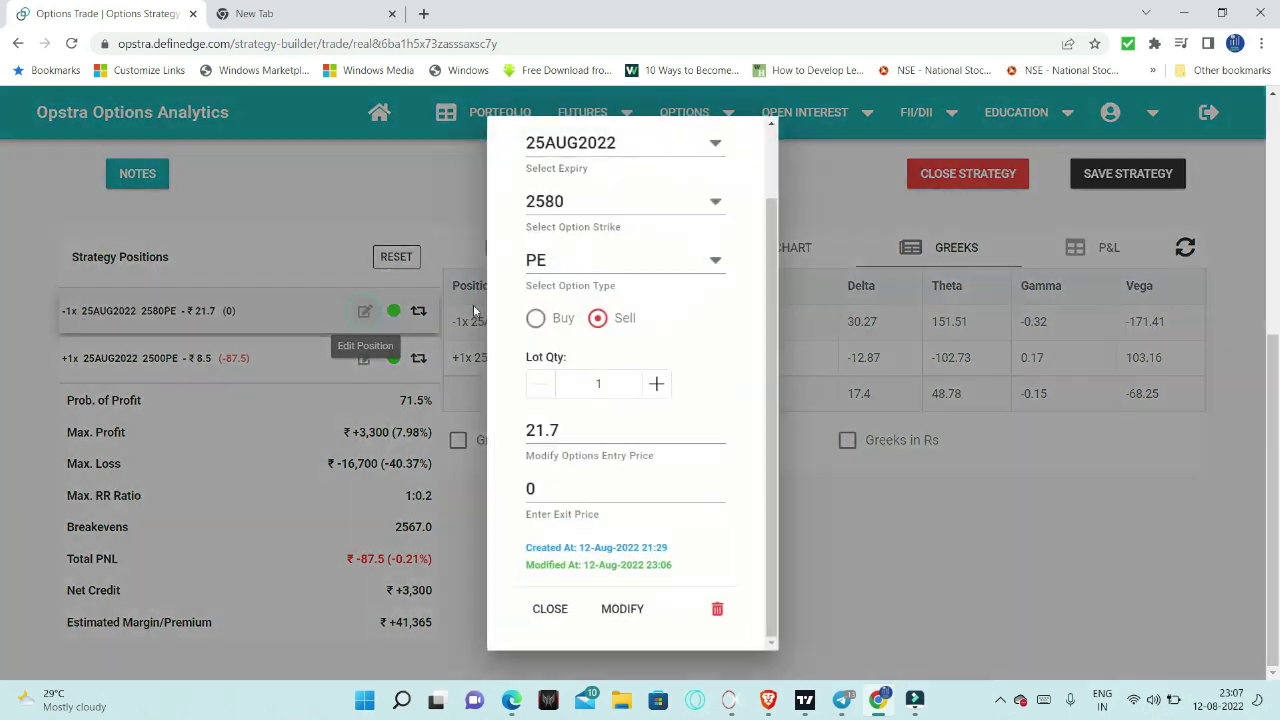
left_click(626, 190)
type("2")
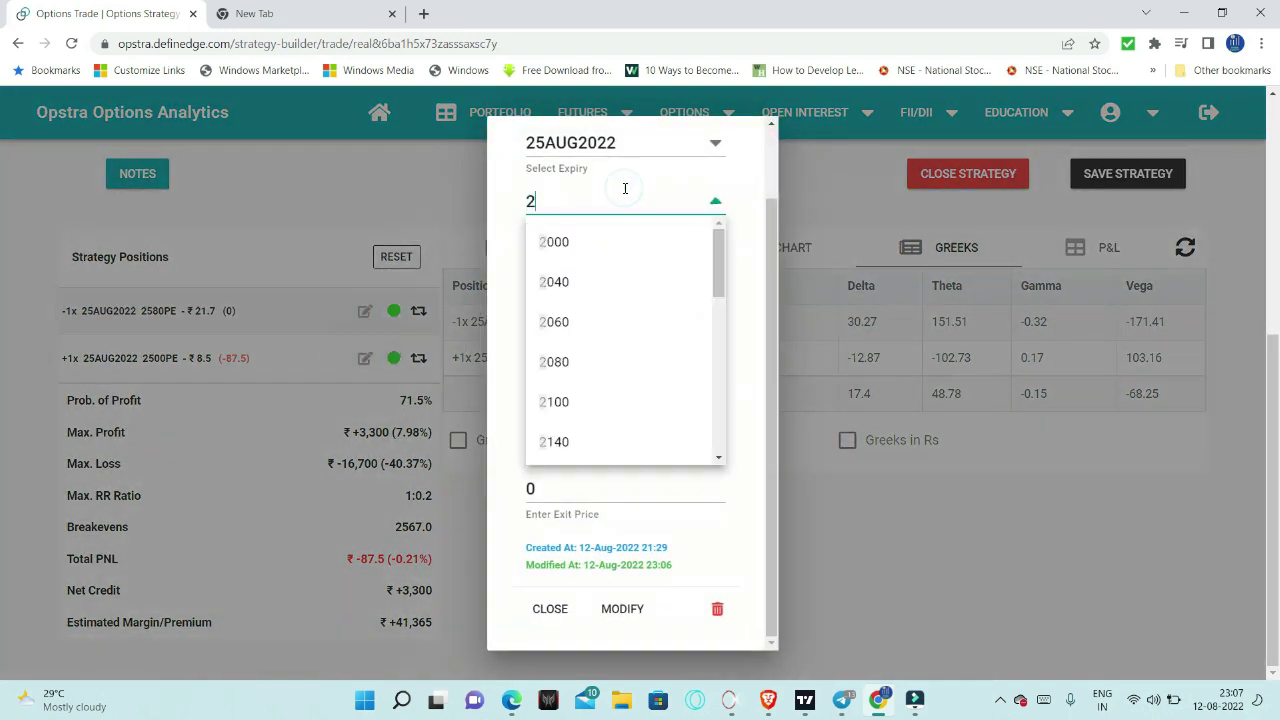
type("600")
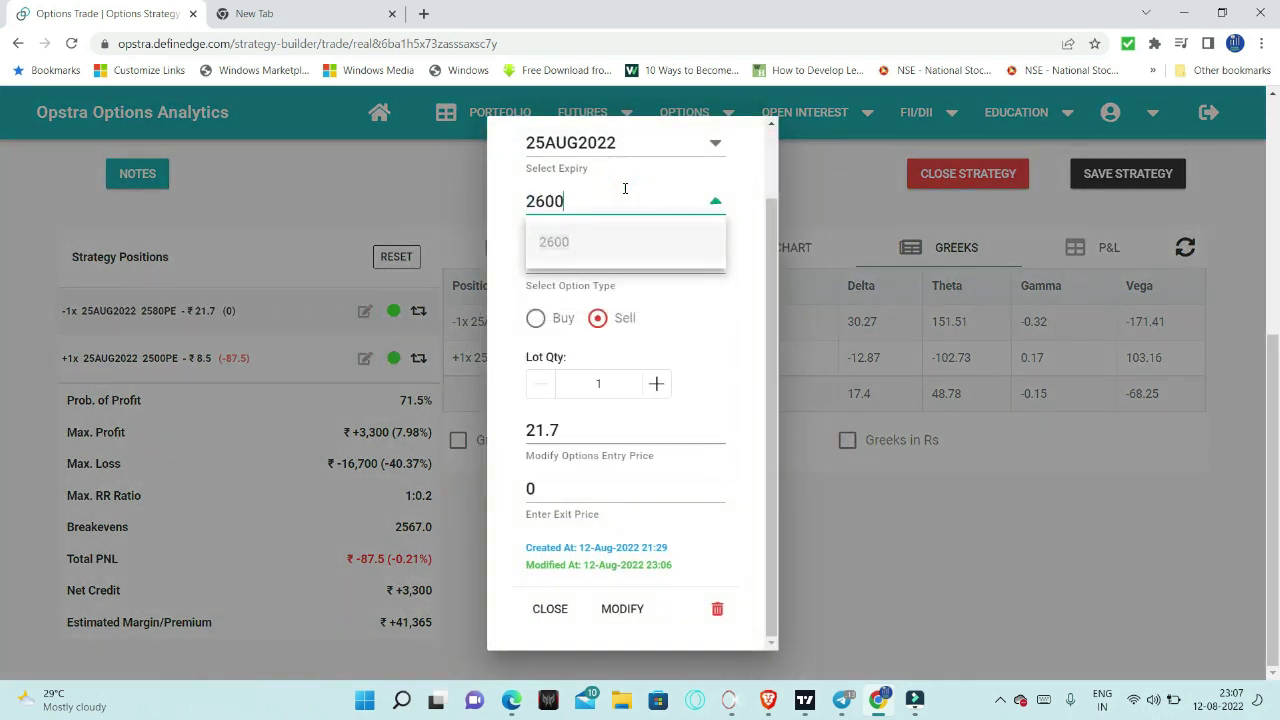
left_click(590, 242)
left_click(634, 606)
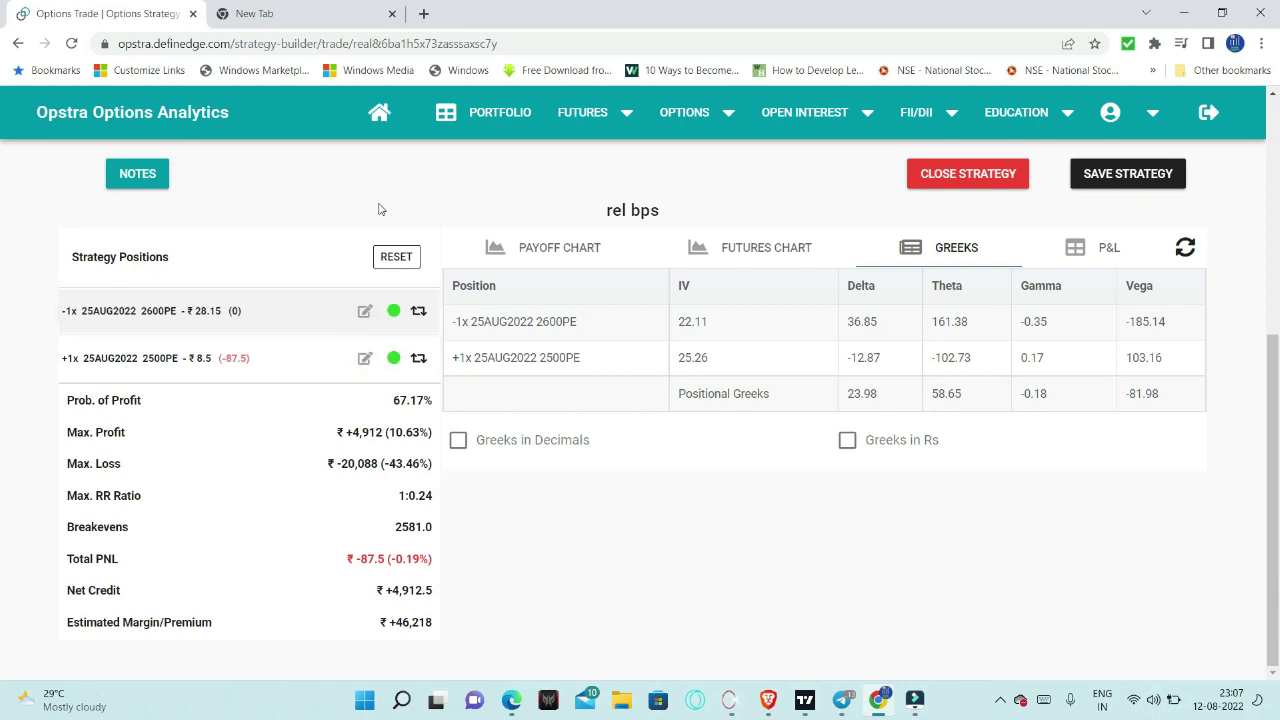
- Set the sold put's strike back to 2620 and apply the modification
scroll(379, 208, "up", 4)
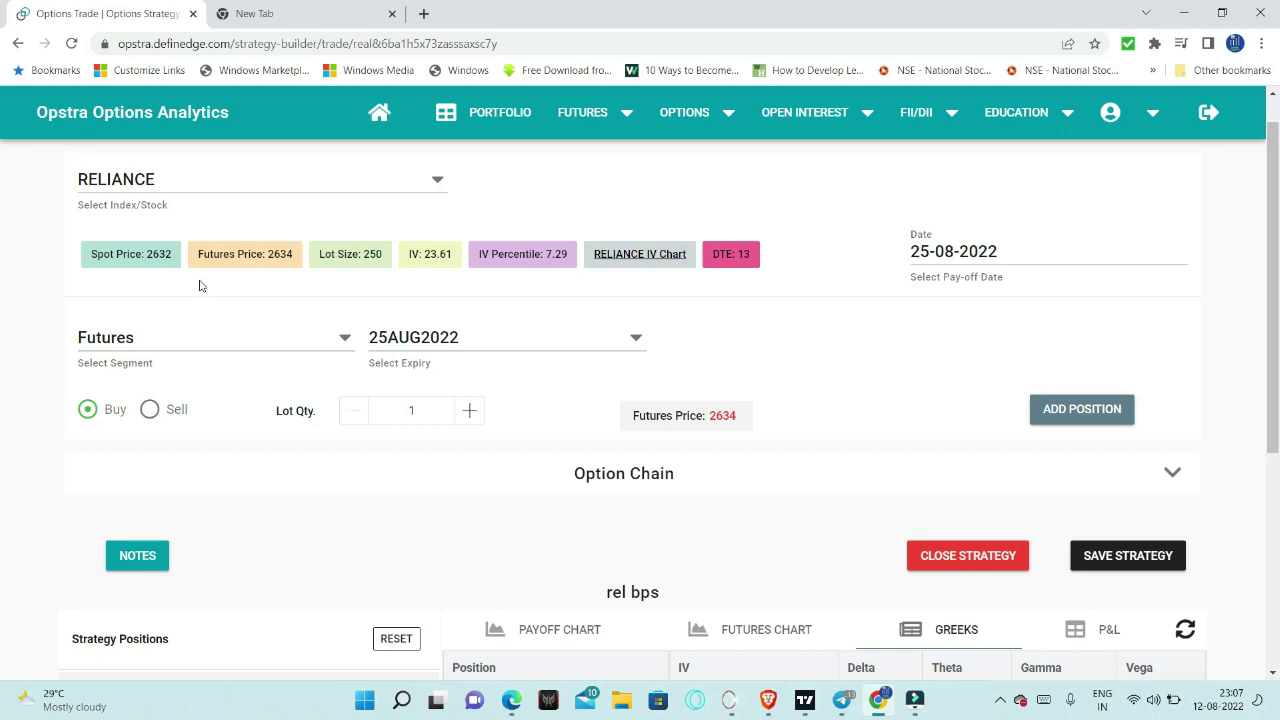
scroll(304, 472, "down", 2)
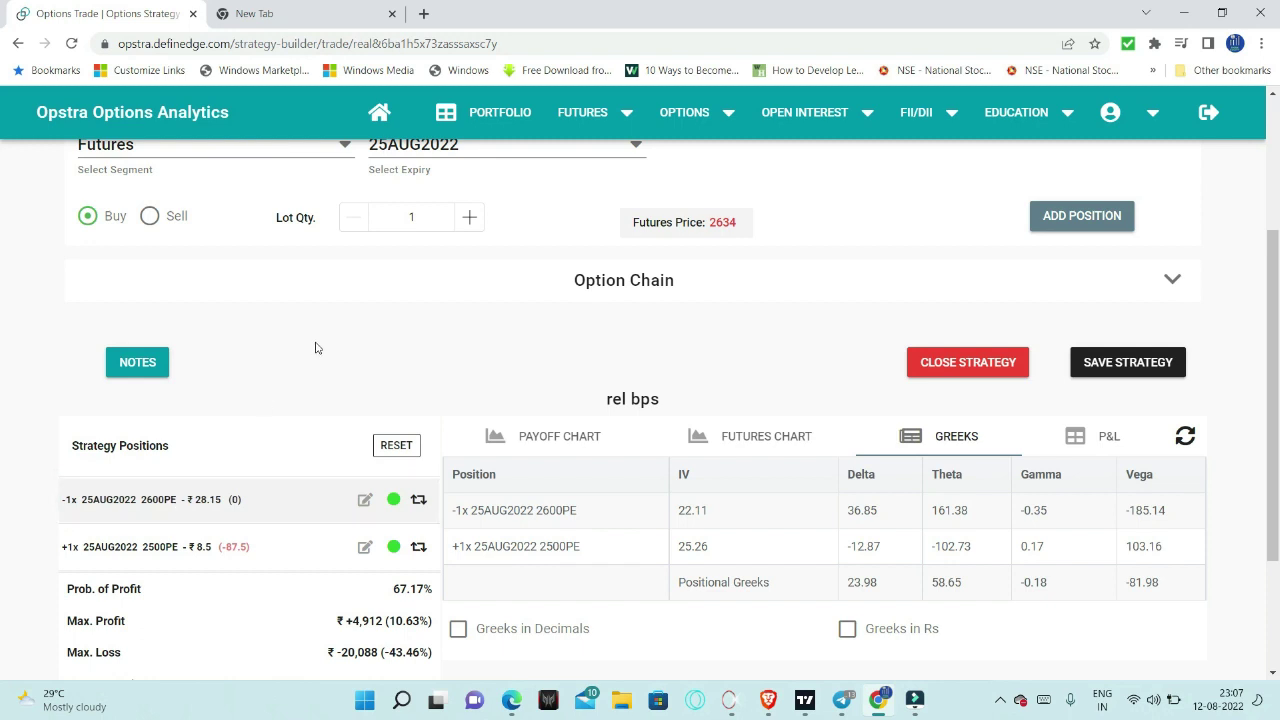
scroll(315, 348, "down", 2)
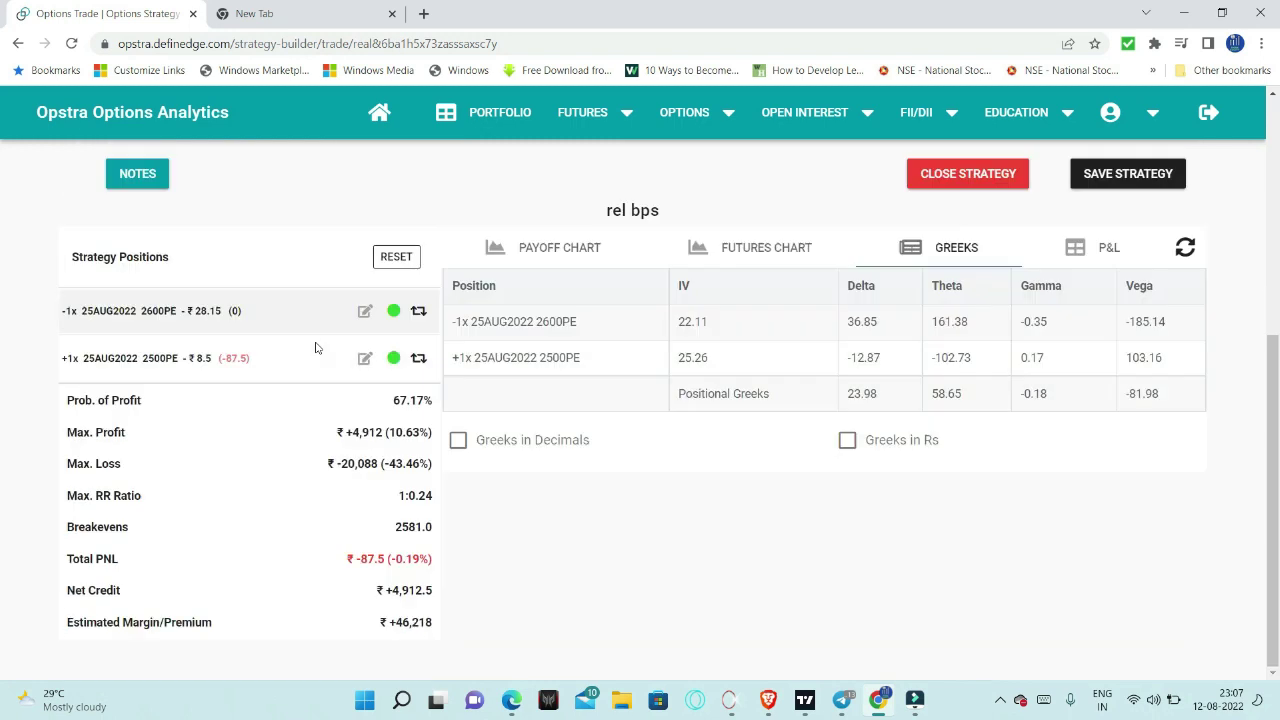
scroll(705, 589, "up", 1)
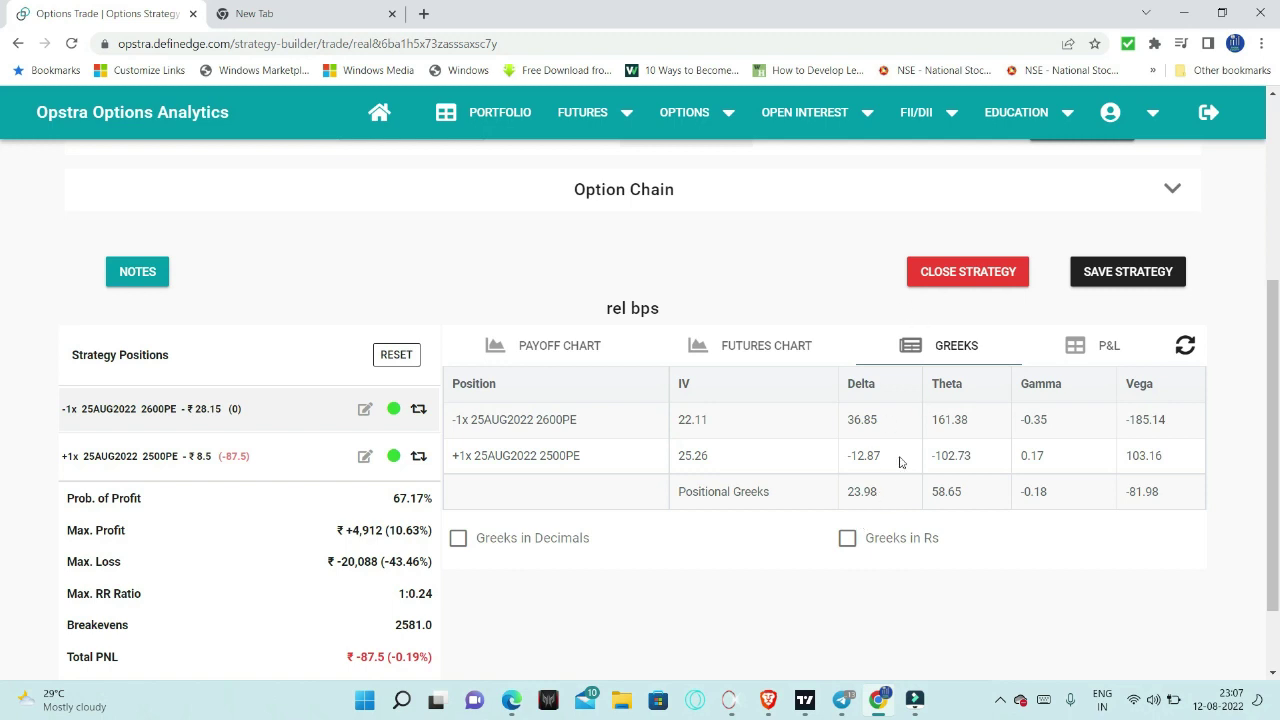
left_click(717, 252)
left_click(365, 409)
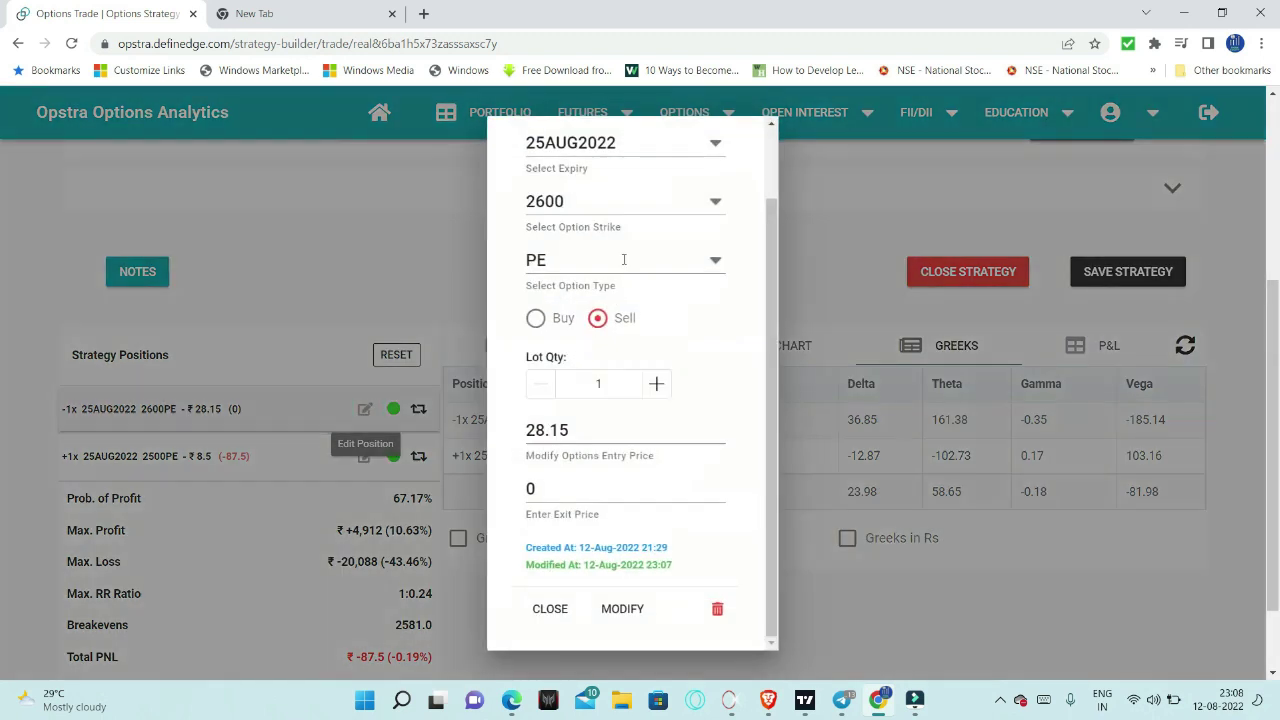
left_click(640, 191)
type("262")
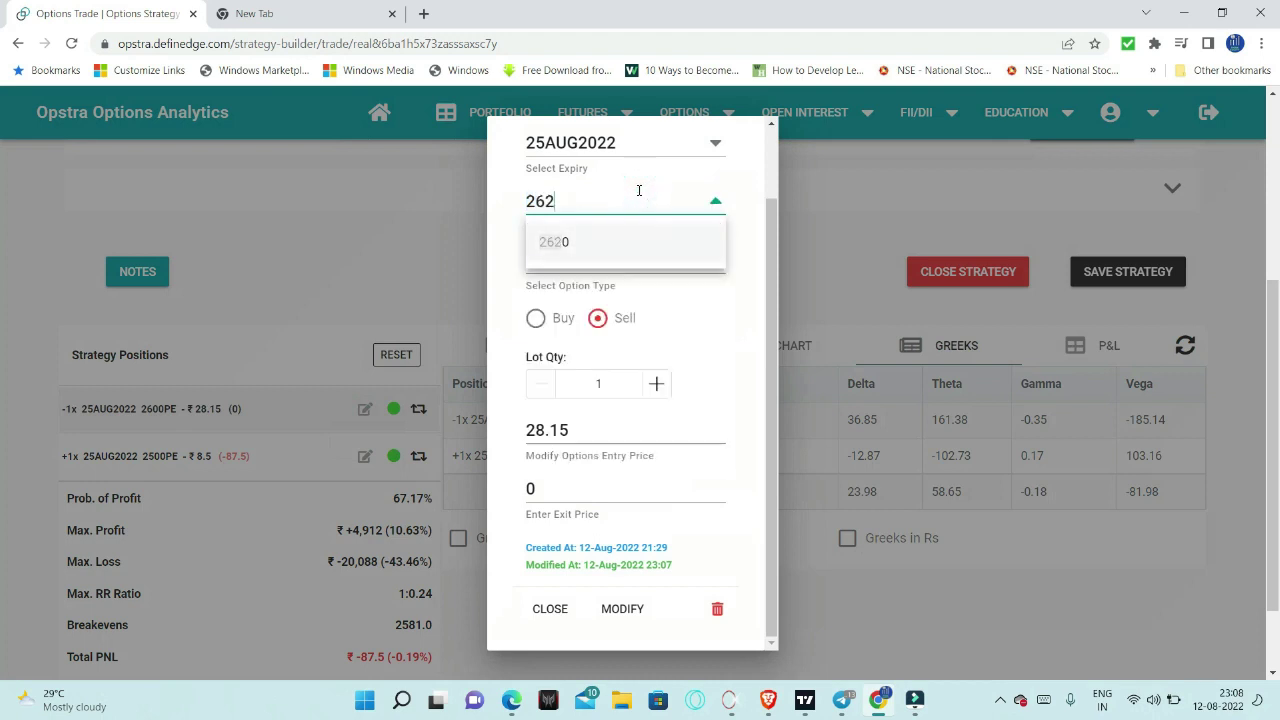
type("0")
left_click(614, 240)
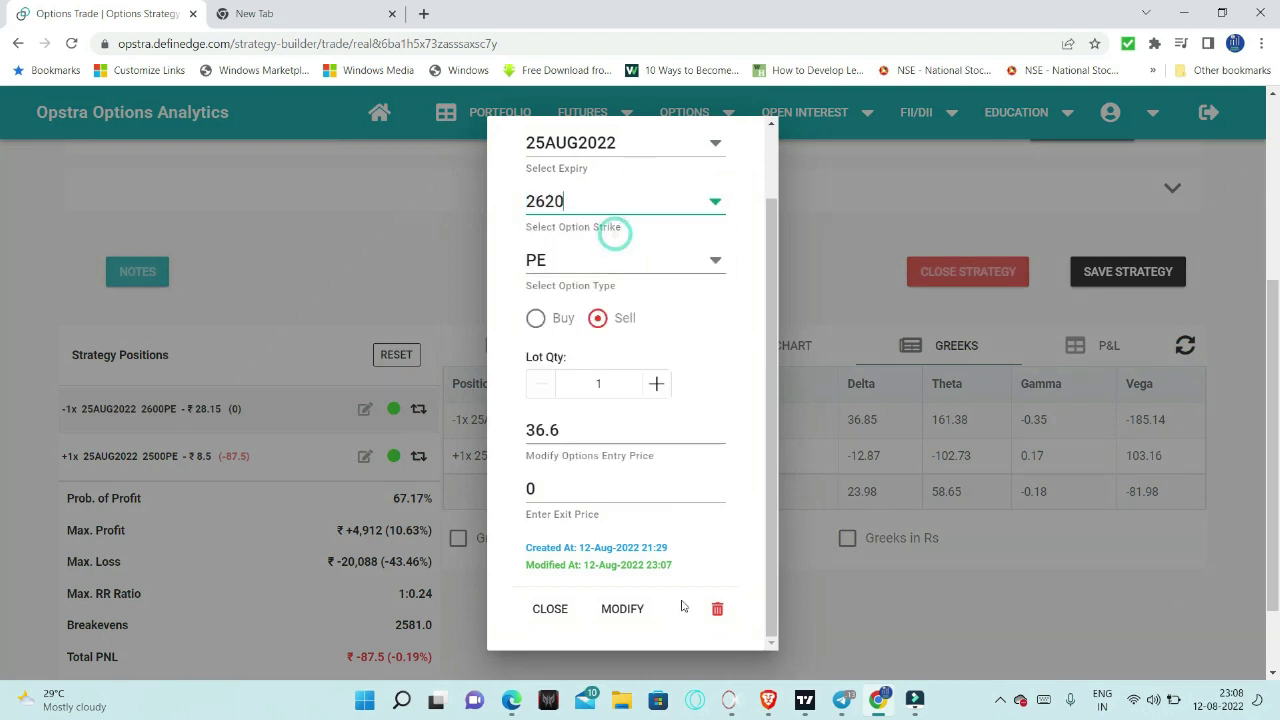
left_click(626, 613)
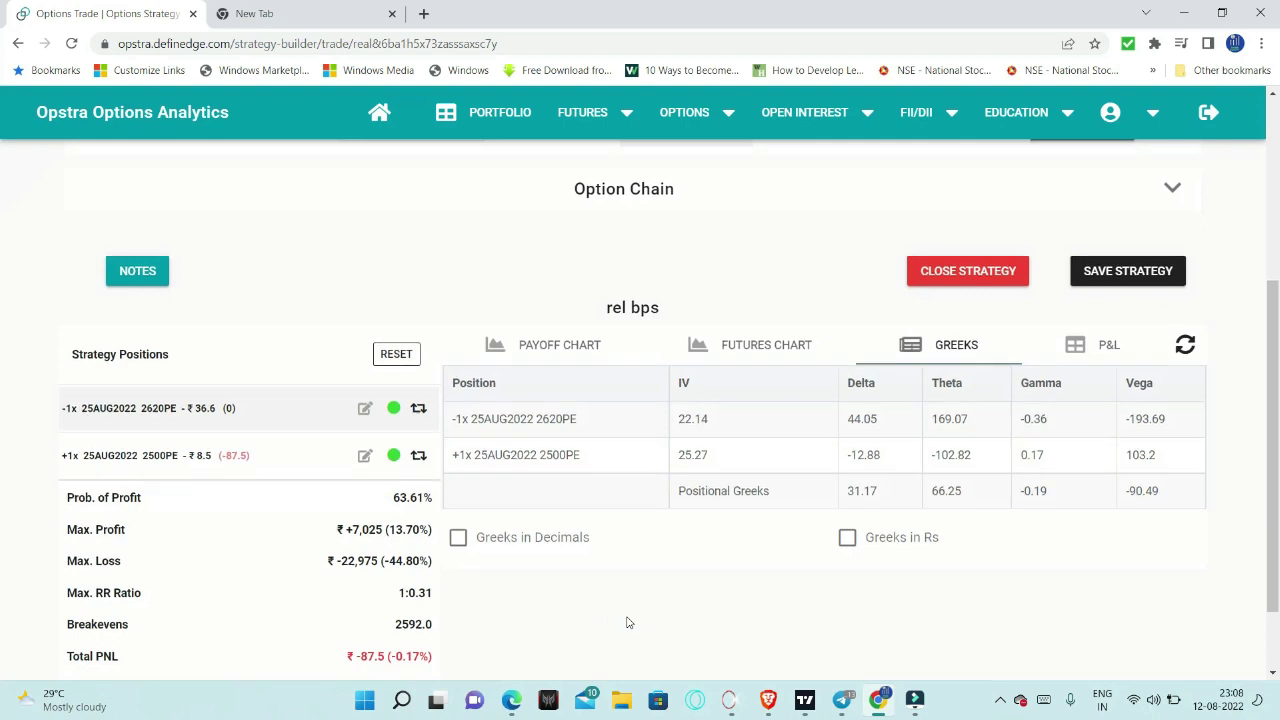
- Set the sold 2620 put's entry price to 45 and apply the modification
scroll(628, 623, "down", 1)
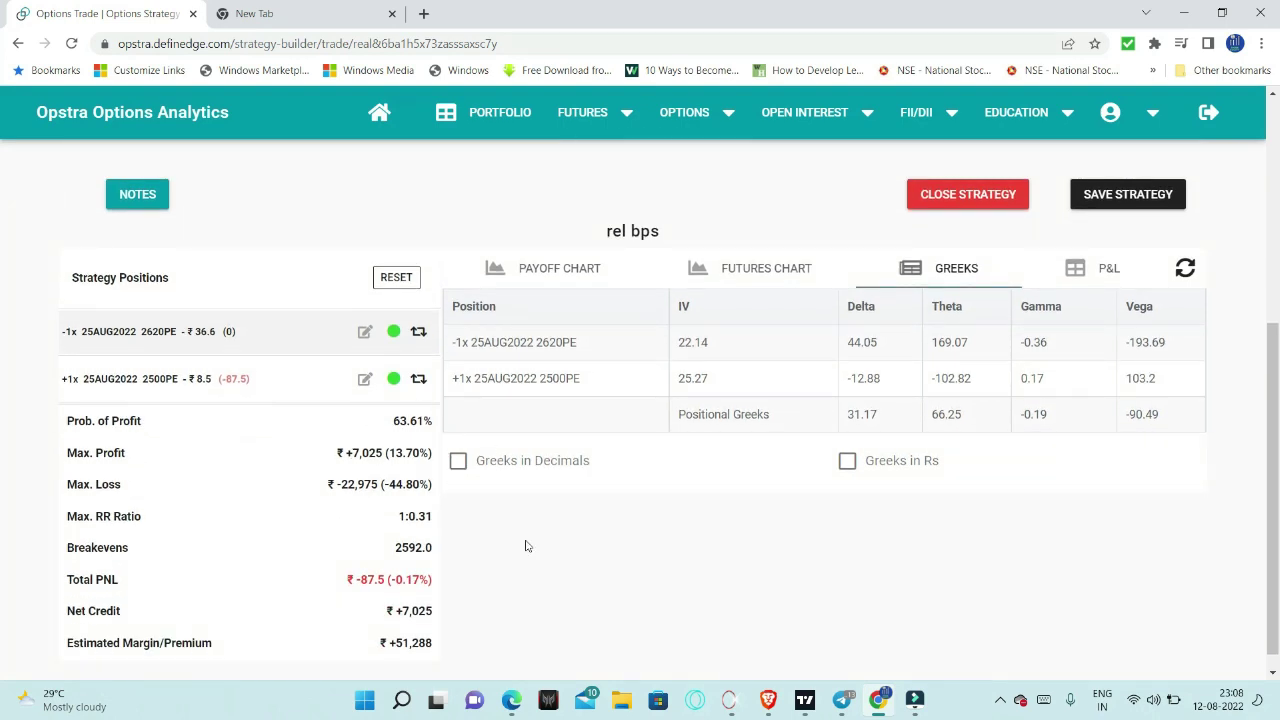
scroll(527, 546, "down", 1)
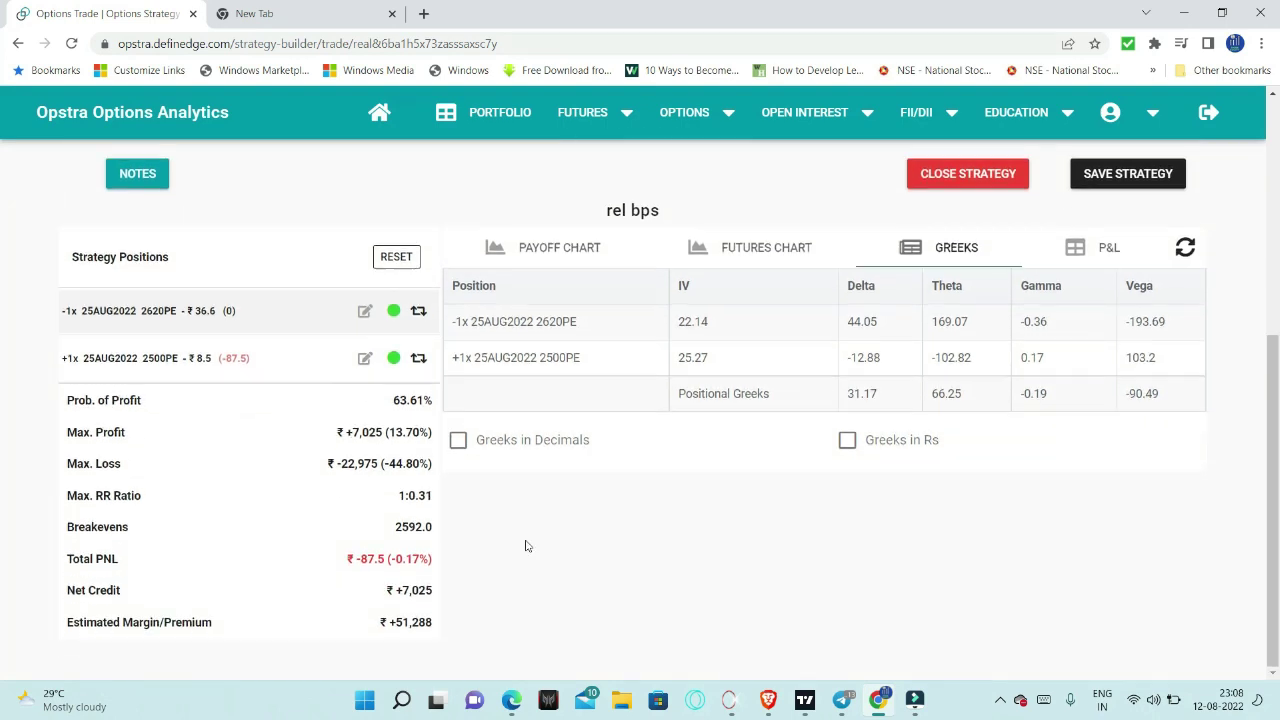
left_click(366, 312)
left_click(571, 435)
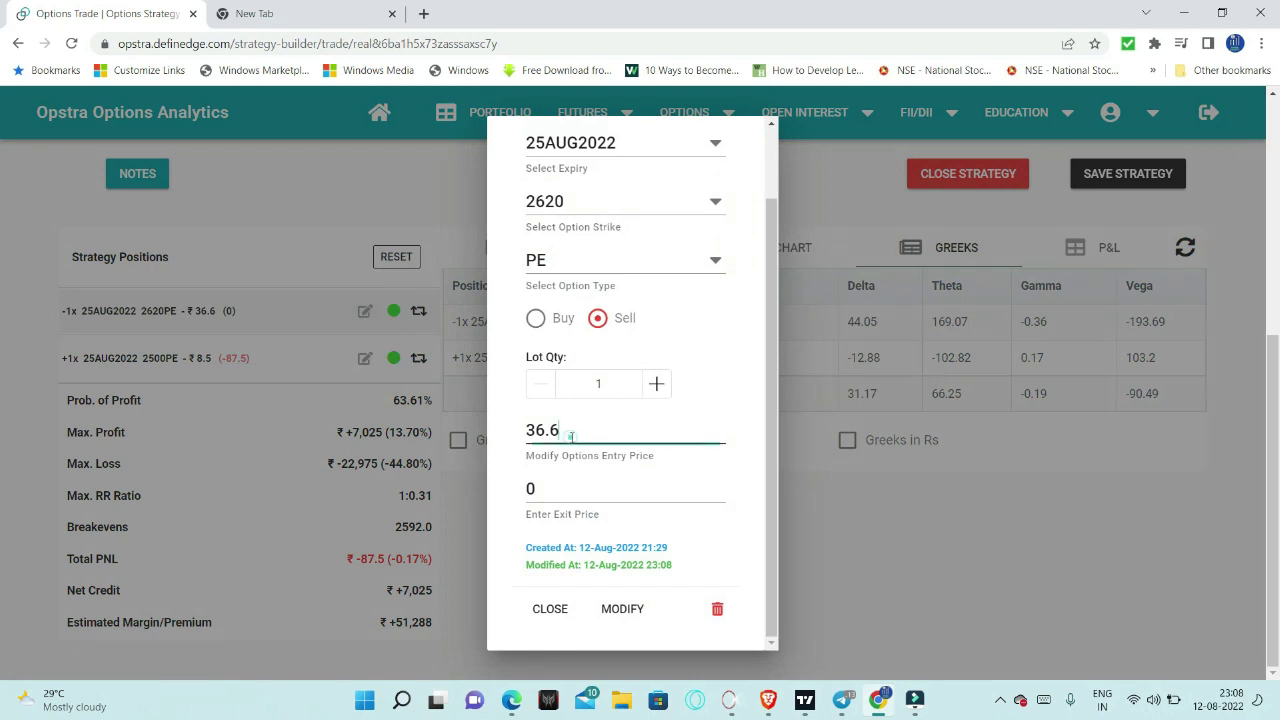
key("BackSpace")
key("BackSpace")
key("BackSpace")
key("BackSpace")
type("45")
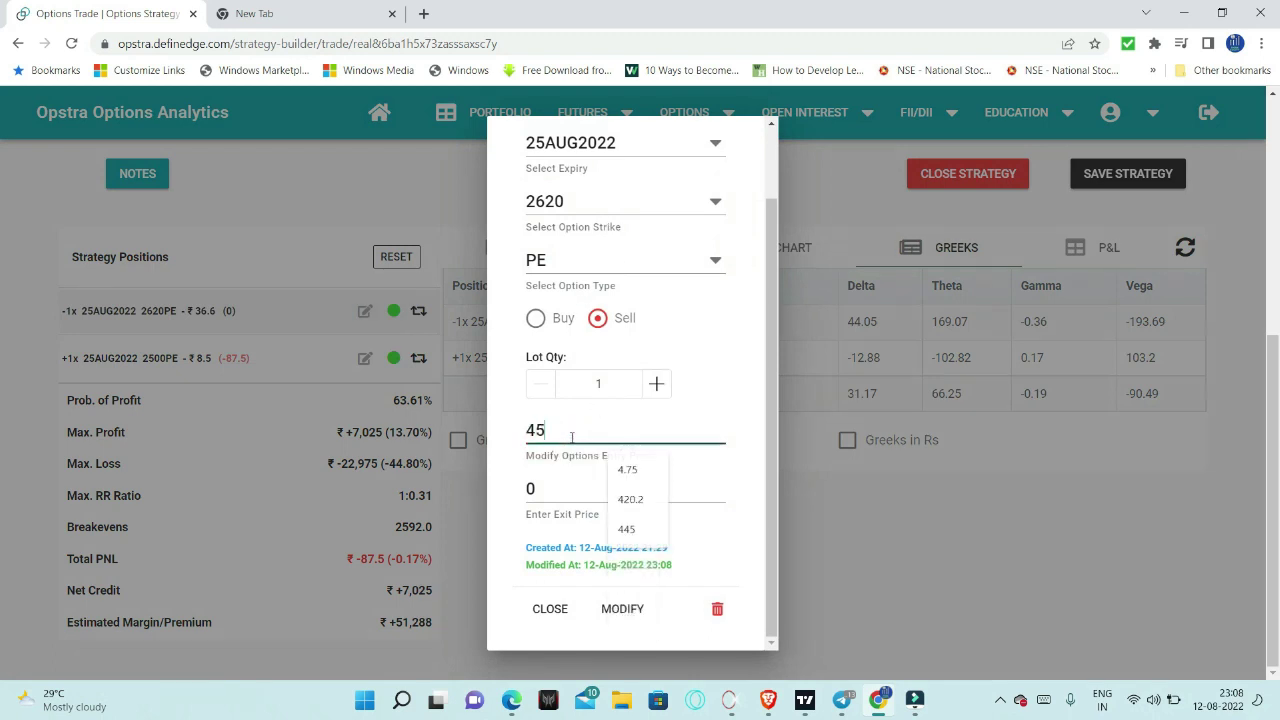
left_click(626, 608)
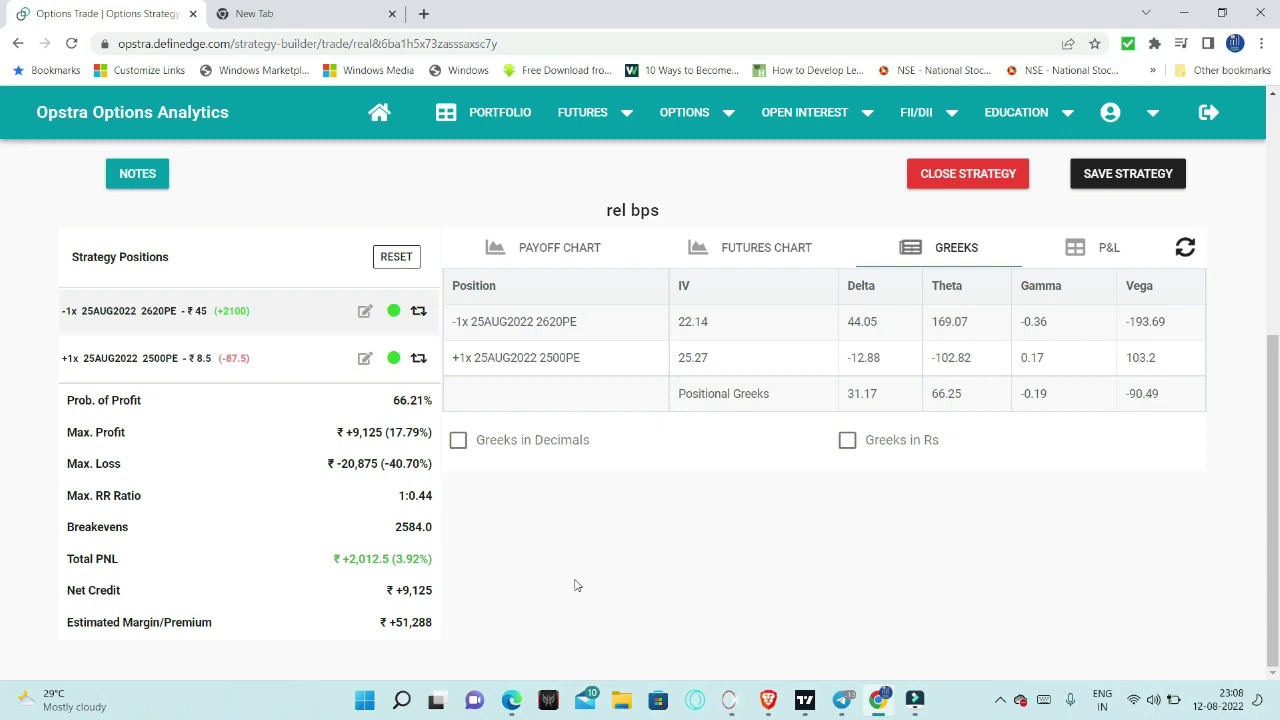
- Switch to Telegram and review the channel posts about the 2620 PE short and the 100 point move chart
left_click(842, 699)
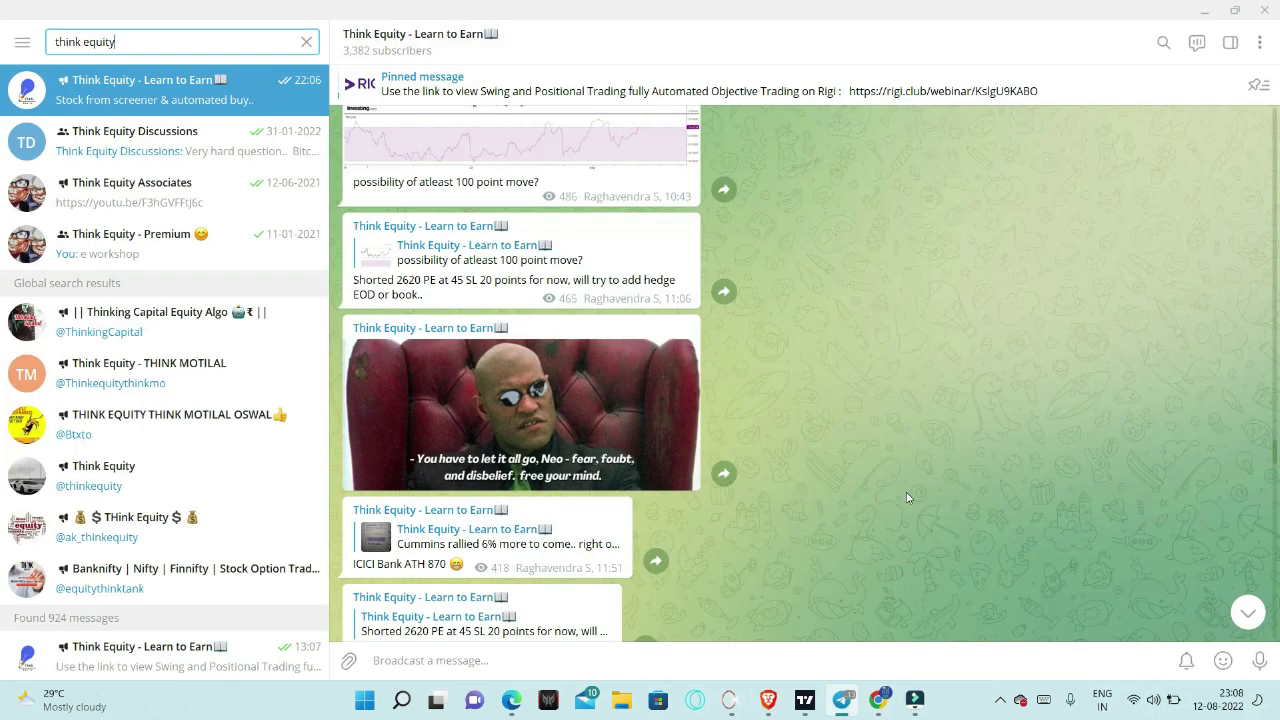
scroll(906, 492, "up", 3)
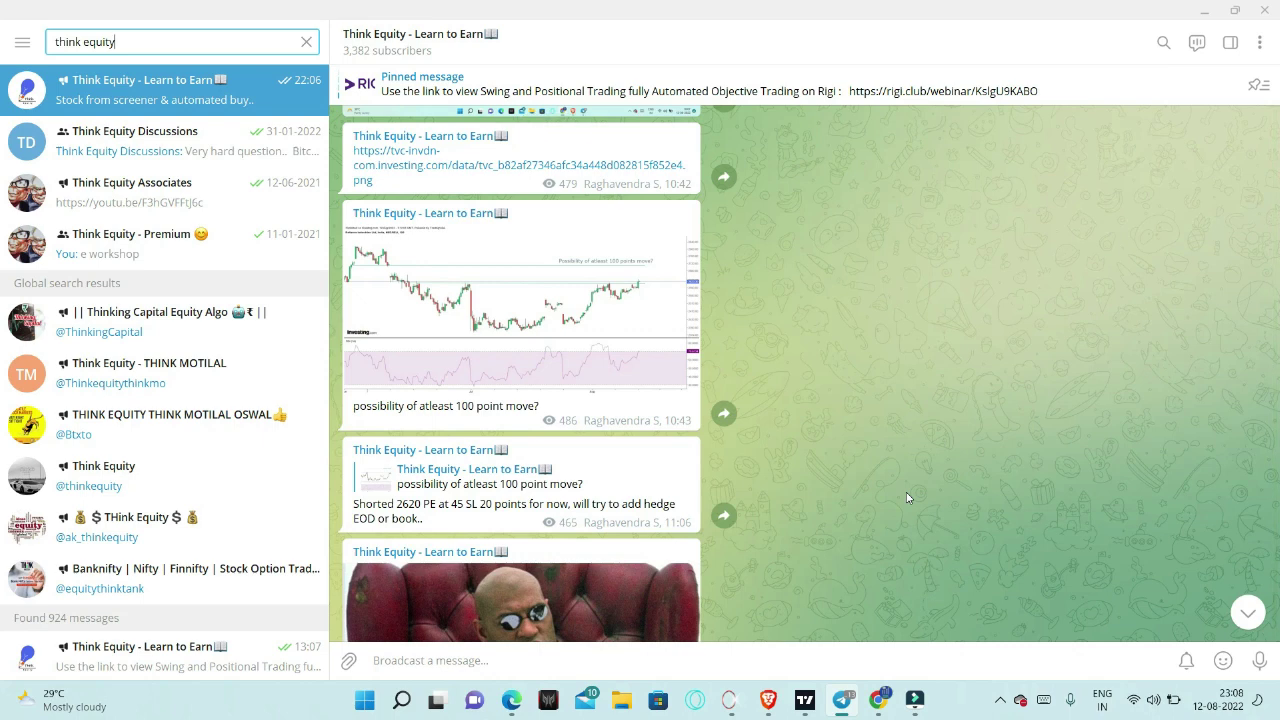